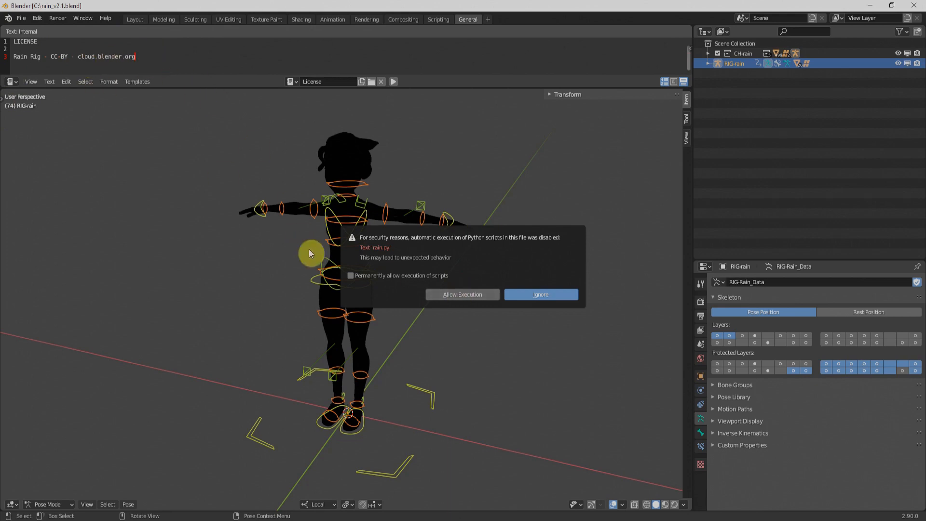
- Allow the file's Python scripts to run and hide the rig's FK control layer
left_click(445, 295)
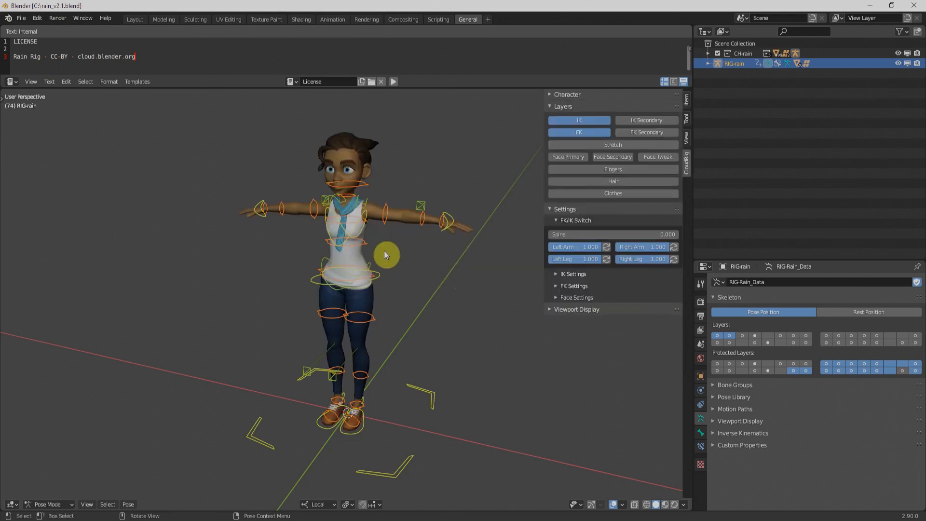
key("KP_1")
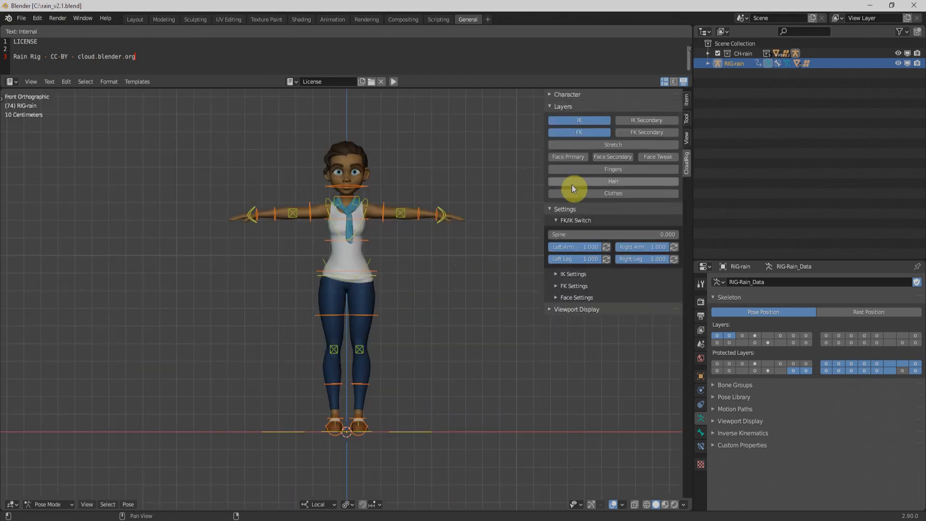
key("n")
key("n")
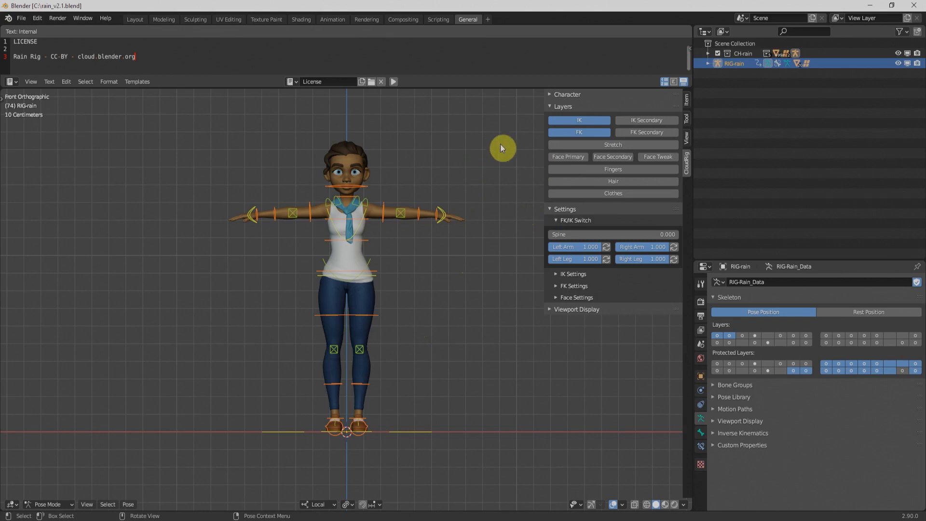
left_click(572, 132)
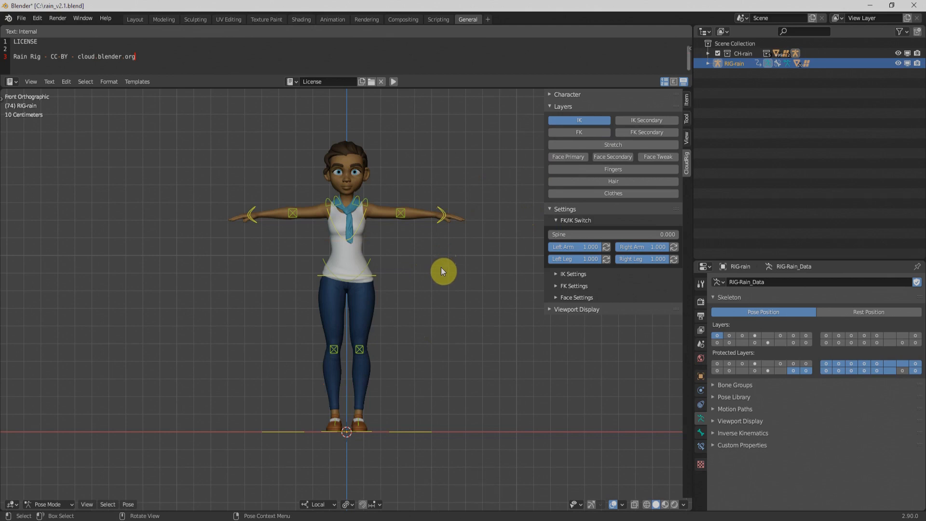
- Move the left hand's IK control down and inward in front view, and forward of the body in side view
left_click(442, 211)
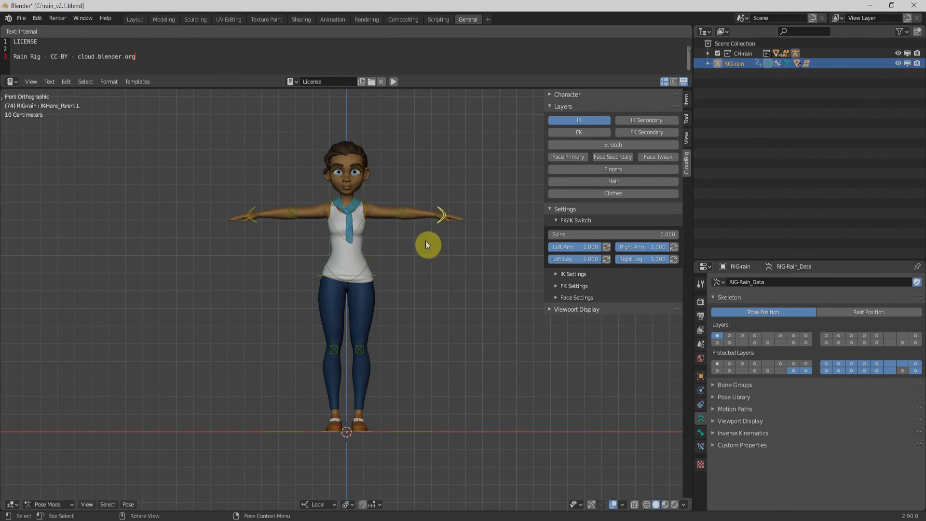
key("g")
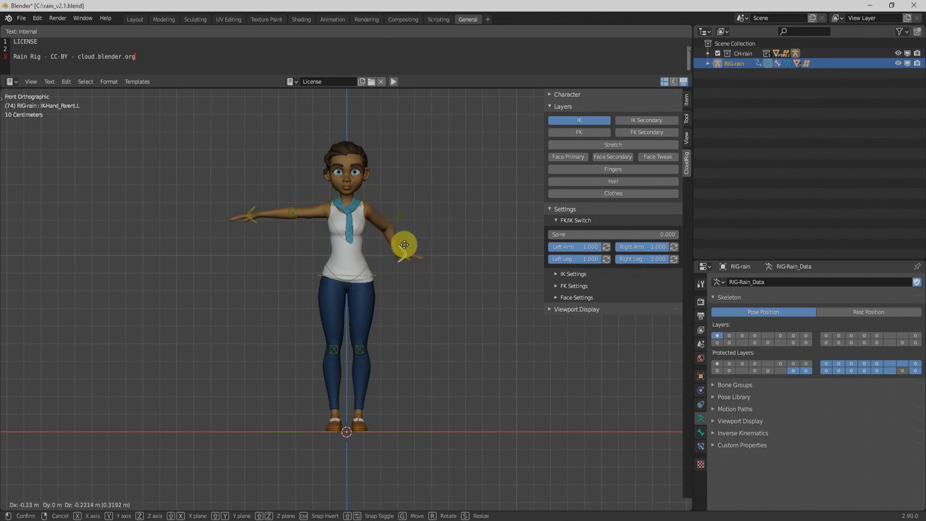
left_click(393, 261)
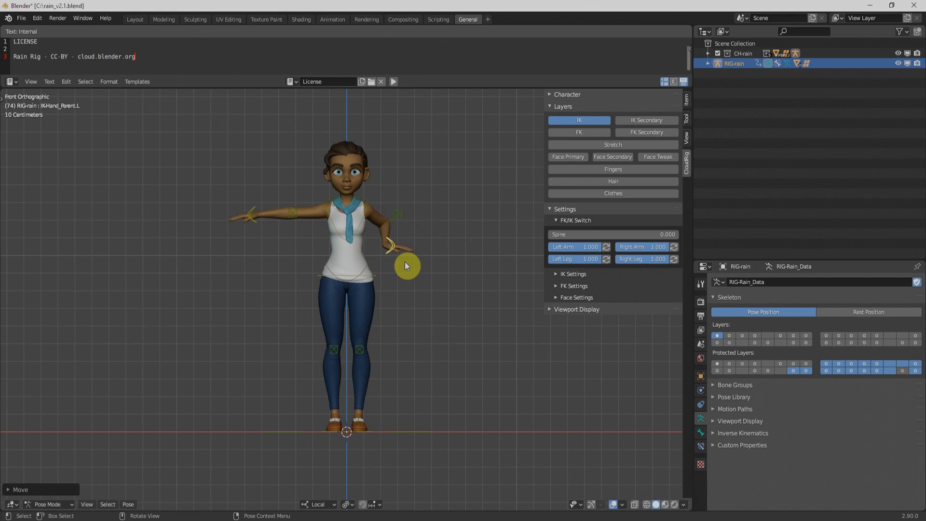
key("KP_3")
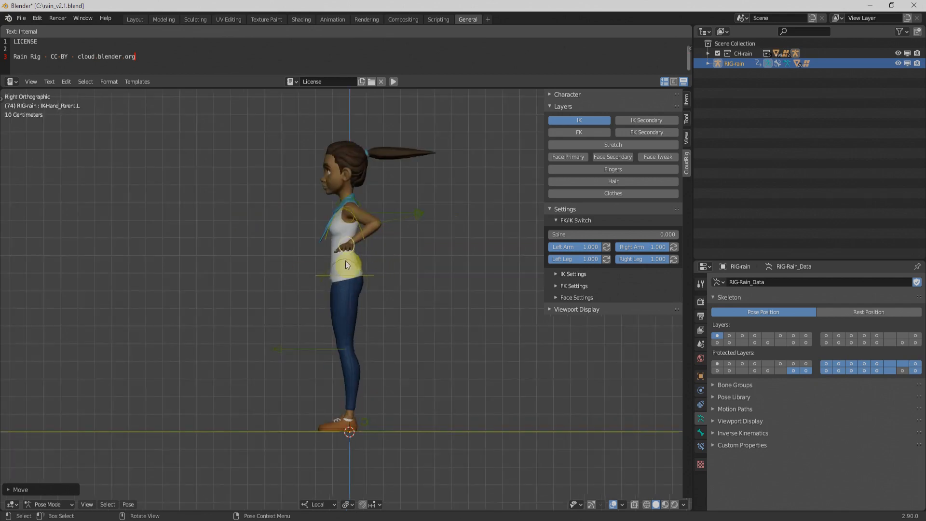
key("g")
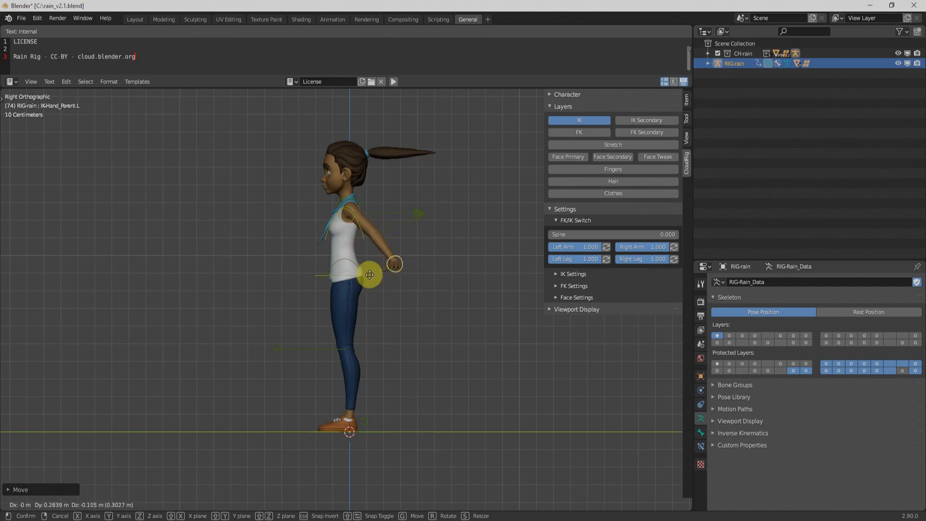
left_click(313, 274)
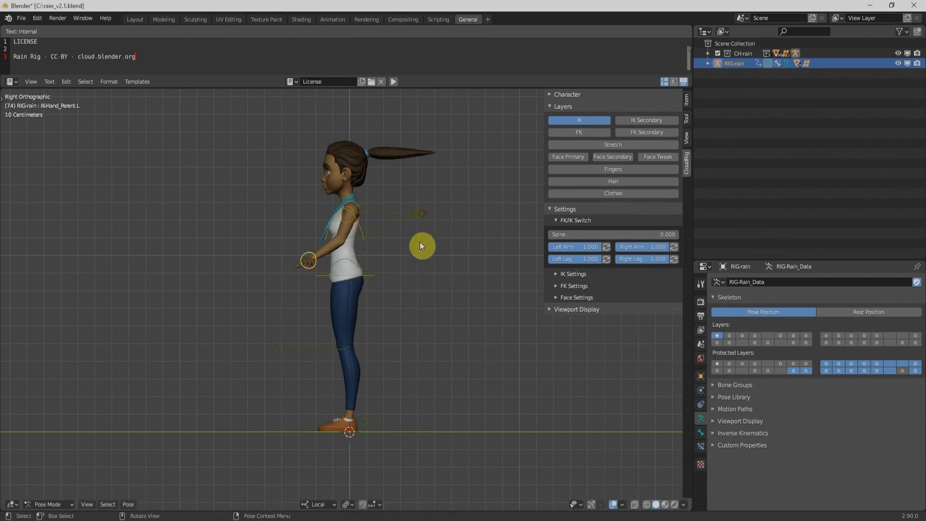
- Try moving the left elbow's IK pole control toward the body in side view
left_click(418, 216)
key("g")
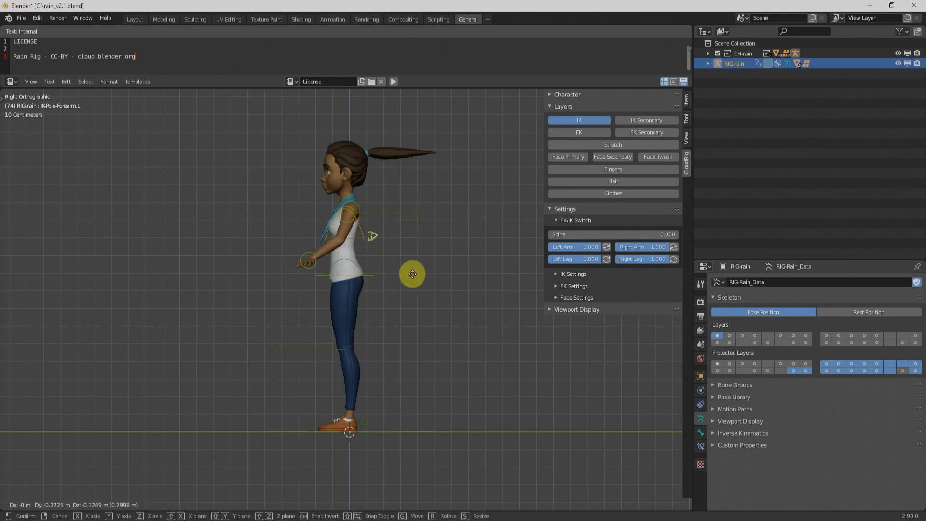
key("Escape")
- Pull the left hand's IK control about 1.4 m outward and 0.93 m down in front view to stretch the arm
middle_click_drag(275, 271, 407, 272)
key("KP_1")
left_click(391, 262)
key("g")
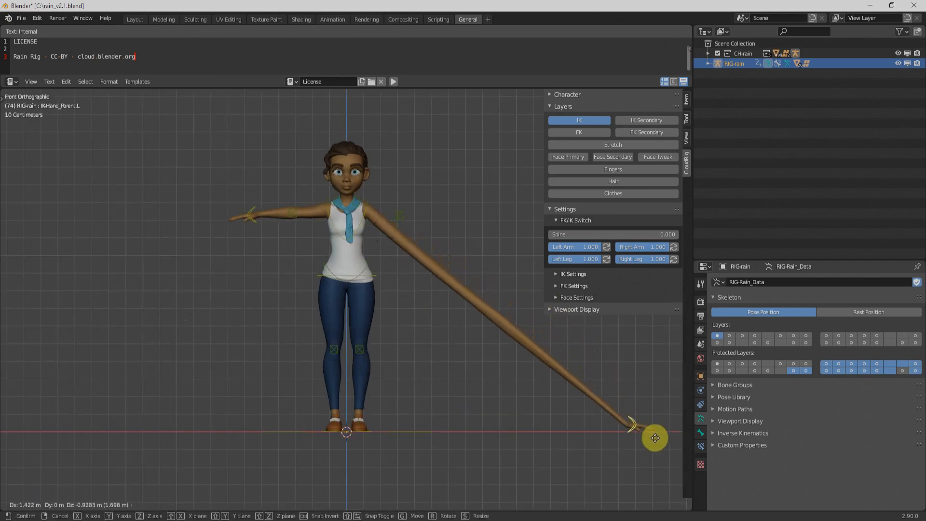
left_click(656, 441)
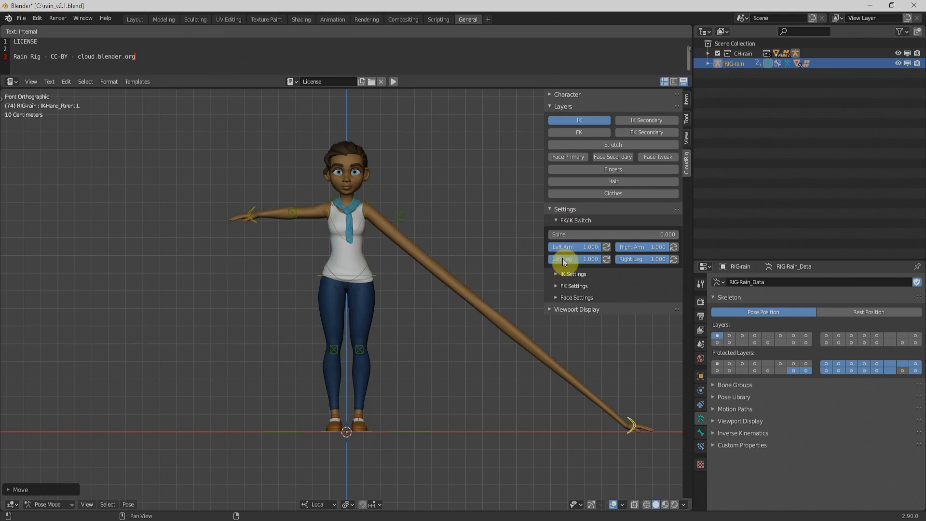
- Set the IK Stretch for the arms to 0 and return it to 1
left_click(556, 275)
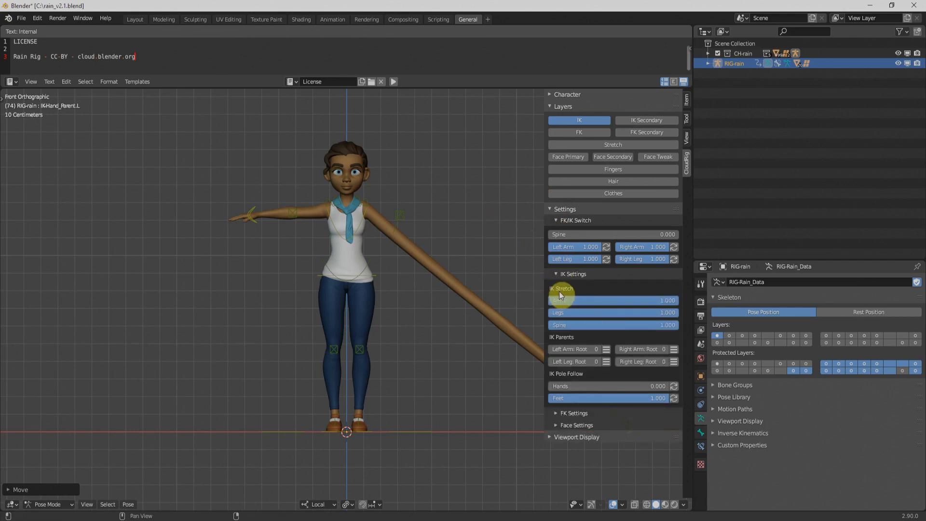
left_click_drag(672, 300, 447, 263)
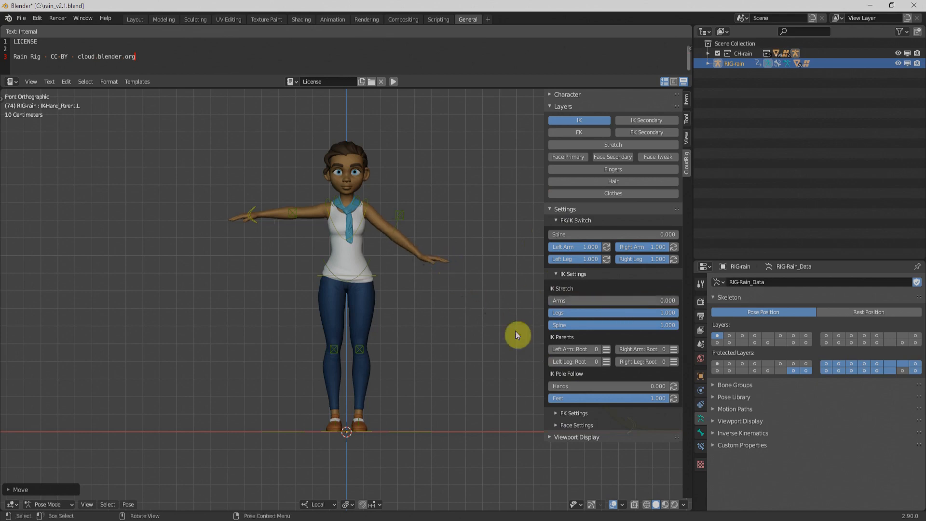
middle_click_drag(495, 391, 331, 353, "shift")
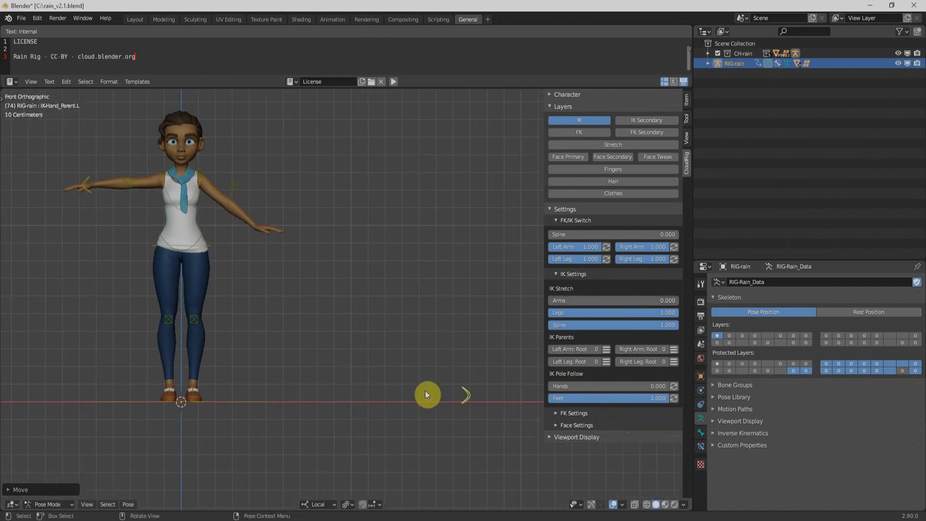
left_click_drag(560, 301, 675, 300)
- Clear the location of the left hand's IK control to return it to its rest position
left_click(466, 395)
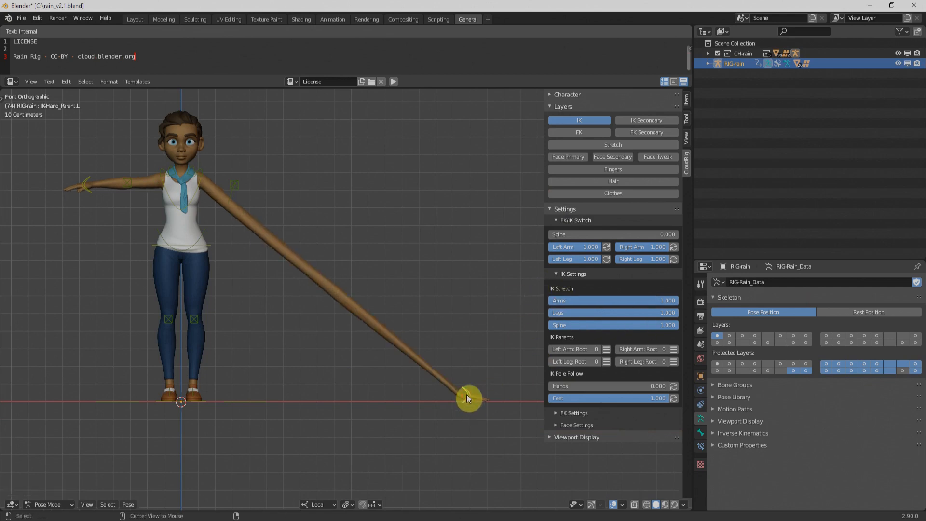
key("alt+g")
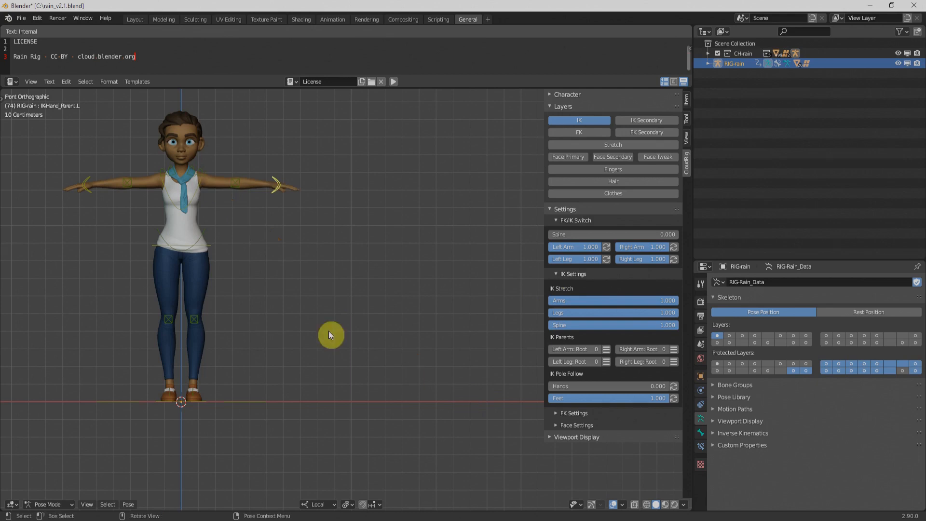
middle_click_drag(347, 236, 452, 295, "shift")
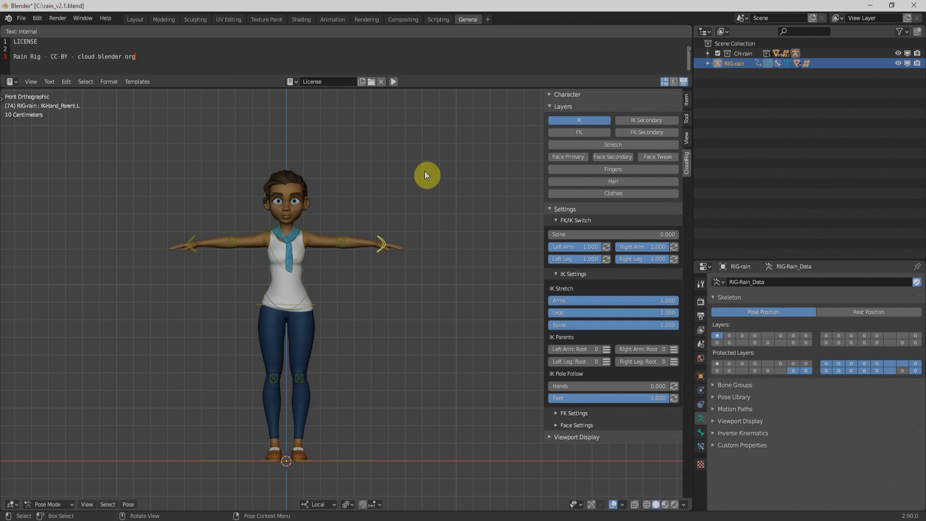
- Show the FK control layer and try rotating the left upper arm's FK control
left_click(583, 132)
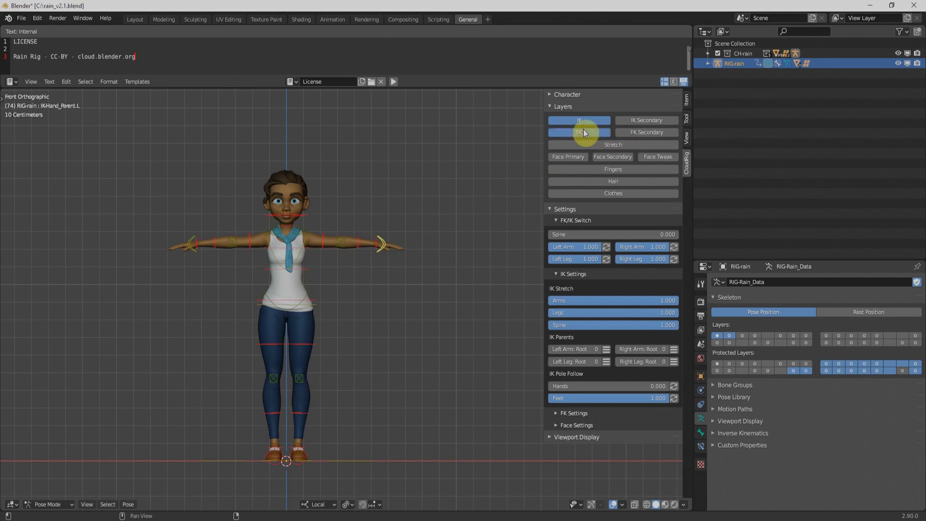
left_click(326, 242)
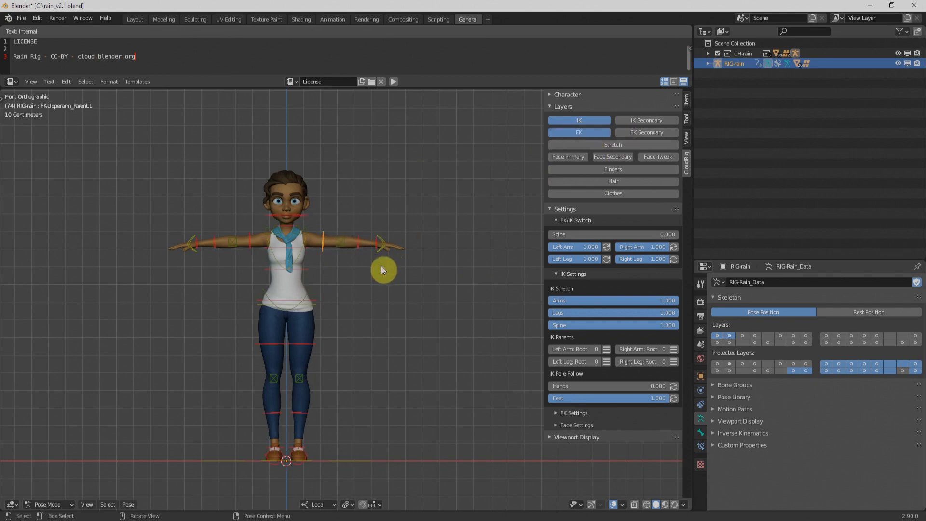
key("r")
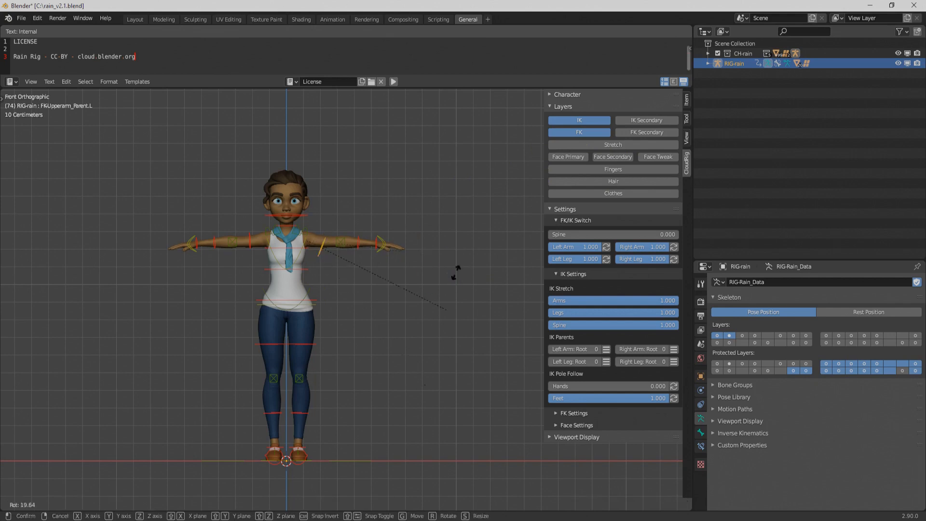
right_click(463, 157)
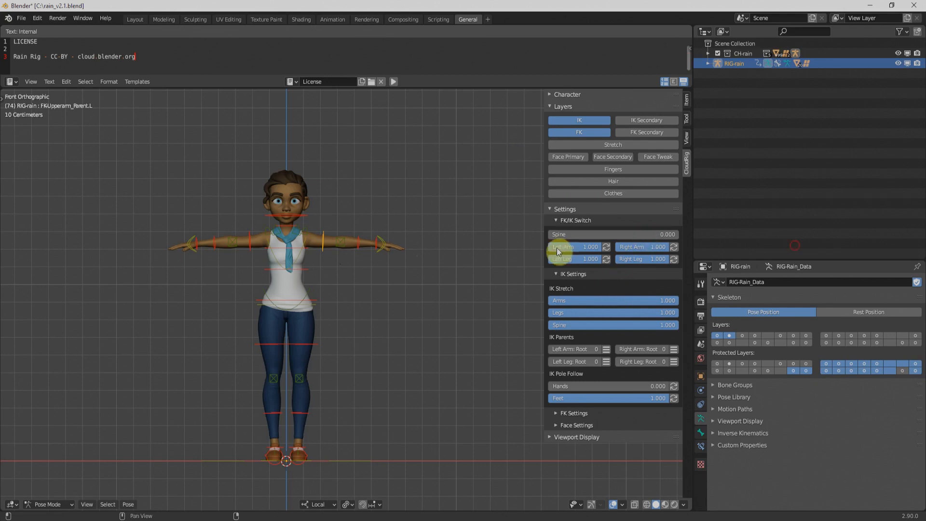
- Set the left arm's FK/IK switch to 0 and rotate the upper arm's FK control down beside the body
left_click(588, 248)
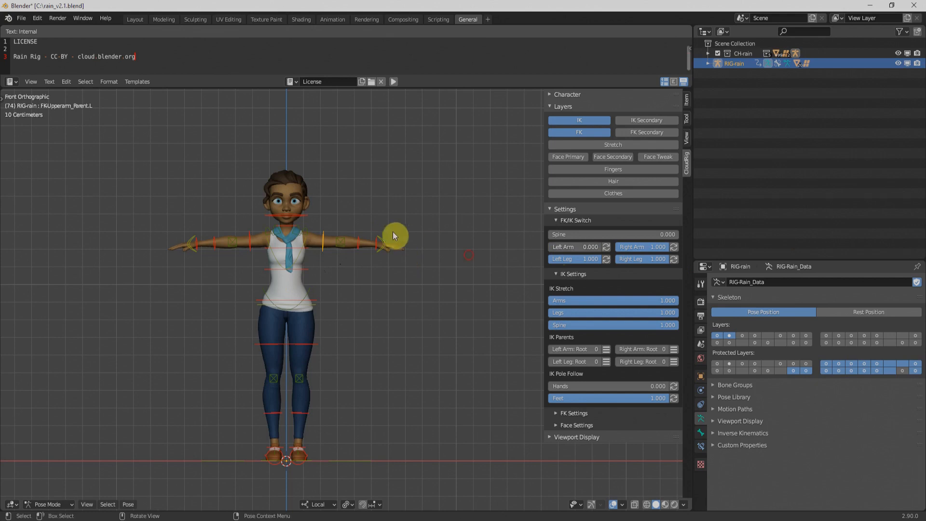
key("r")
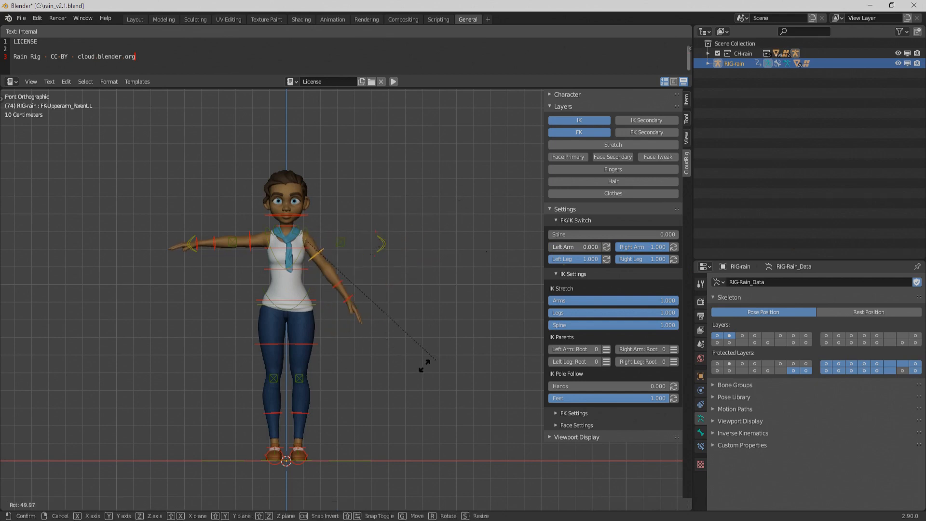
left_click(373, 378)
- Try rotating the left hand's FK control from a side angle
middle_click_drag(373, 377, 309, 333)
left_click(328, 315)
key("r")
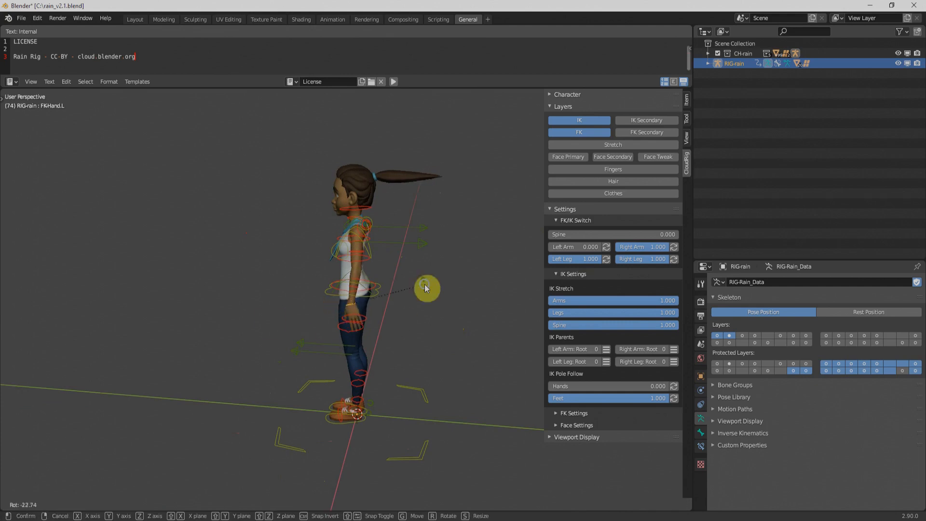
right_click(425, 288)
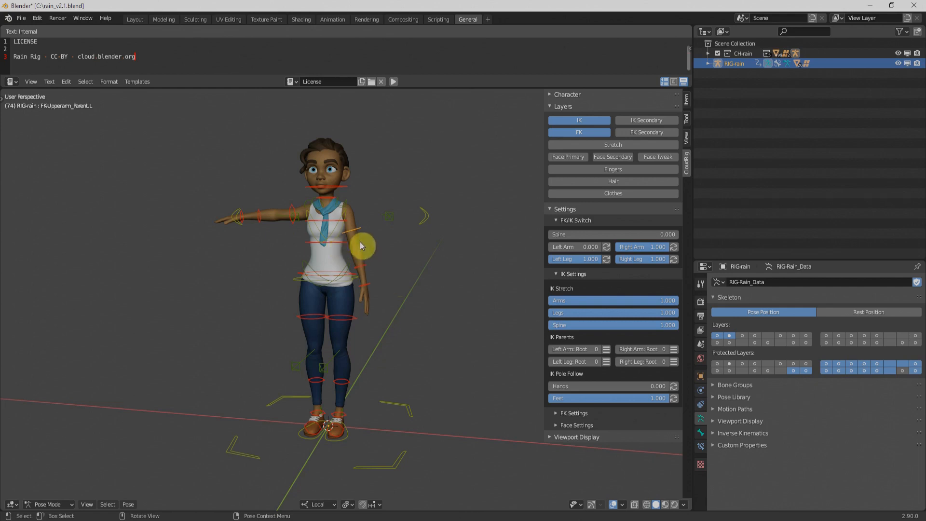
- Bend the left forearm slightly forward with its FK control in side view and rotate the left hand's FK control
key("KP_3")
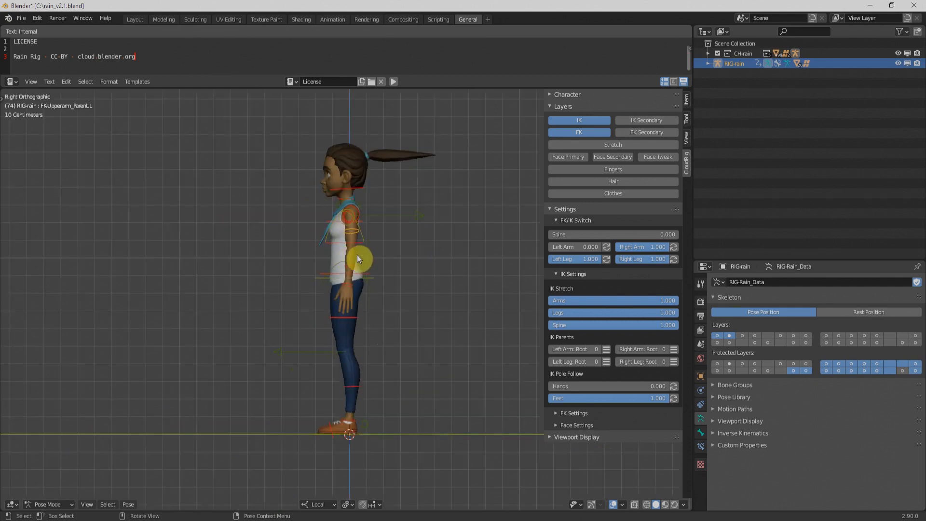
left_click(349, 262)
key("r")
left_click(388, 288)
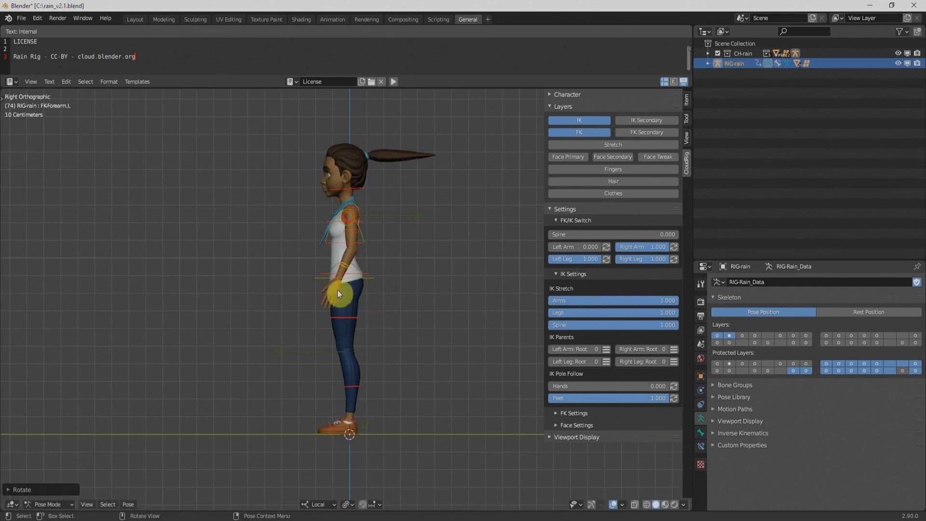
left_click(338, 282)
key("r")
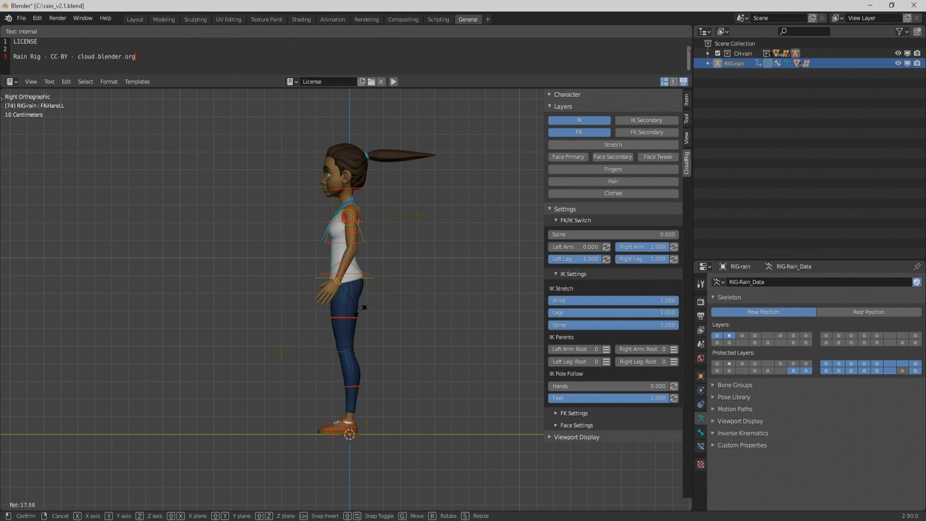
left_click(285, 261)
middle_click_drag(285, 264, 385, 288)
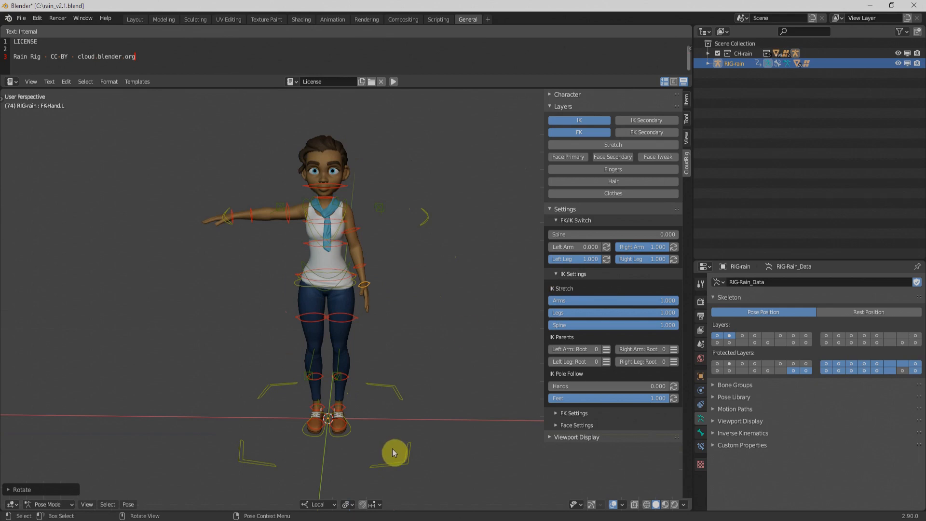
- Try moving the left foot's IK control outward and down in front view to stretch the leg
left_click(346, 433)
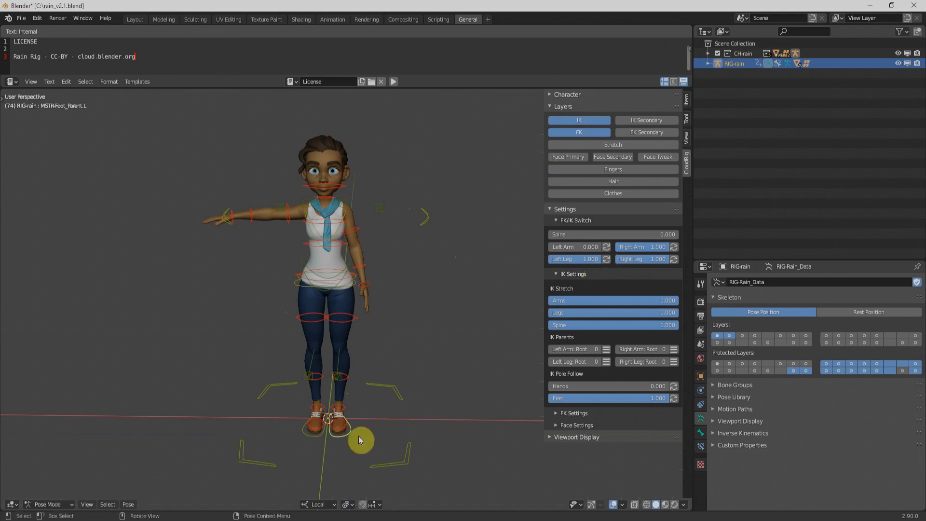
key("KP_1")
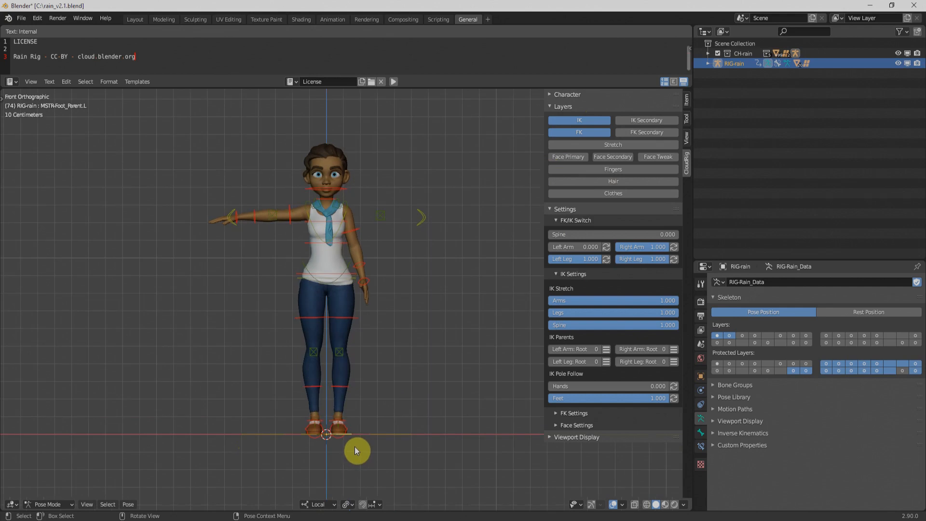
key("g")
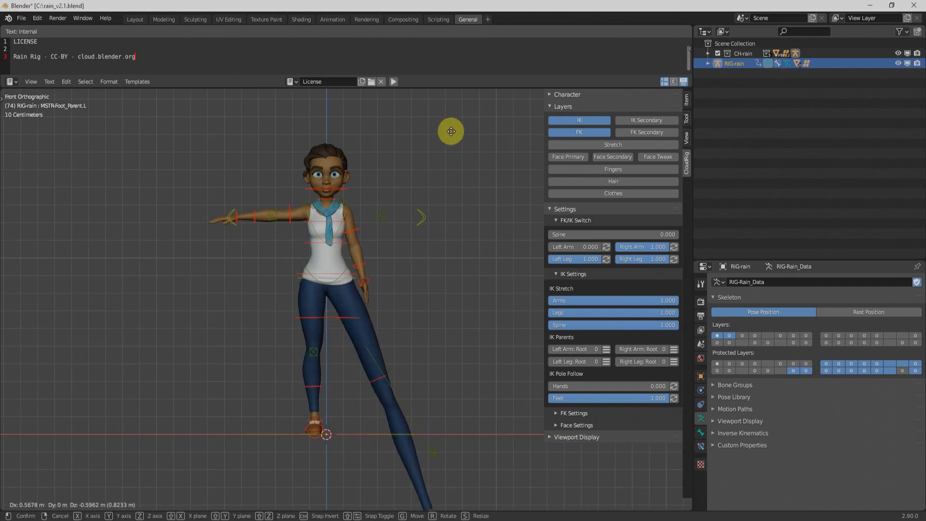
right_click(451, 131)
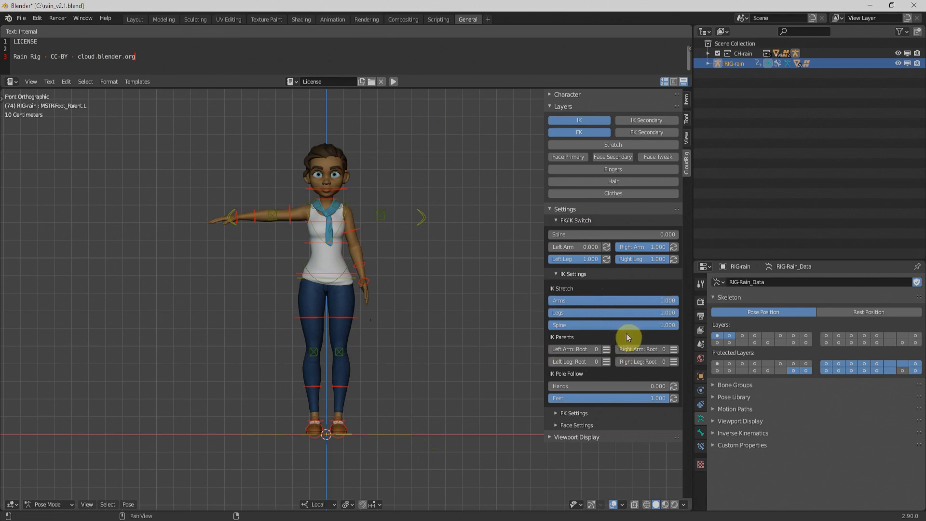
- Set the legs' IK Stretch to 0 and try pulling the left foot's IK control outward and down
left_click_drag(659, 313, 549, 313)
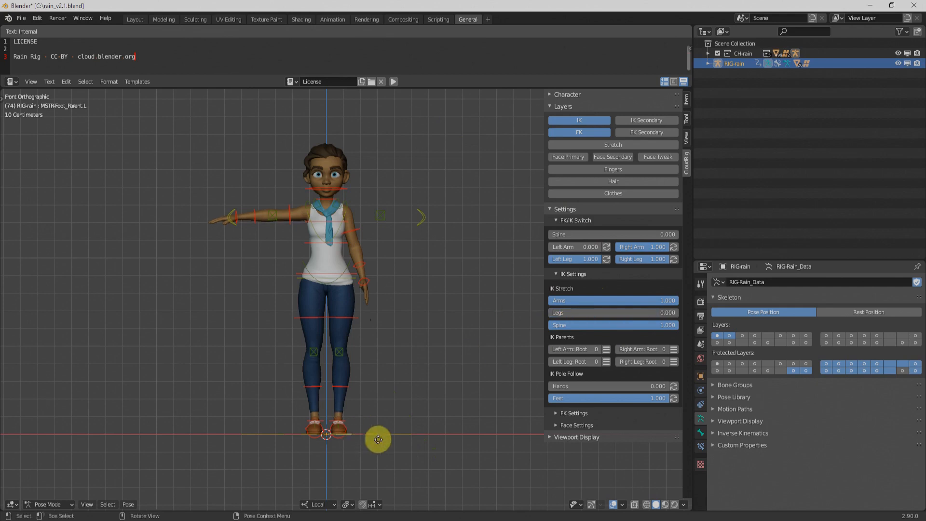
key("g")
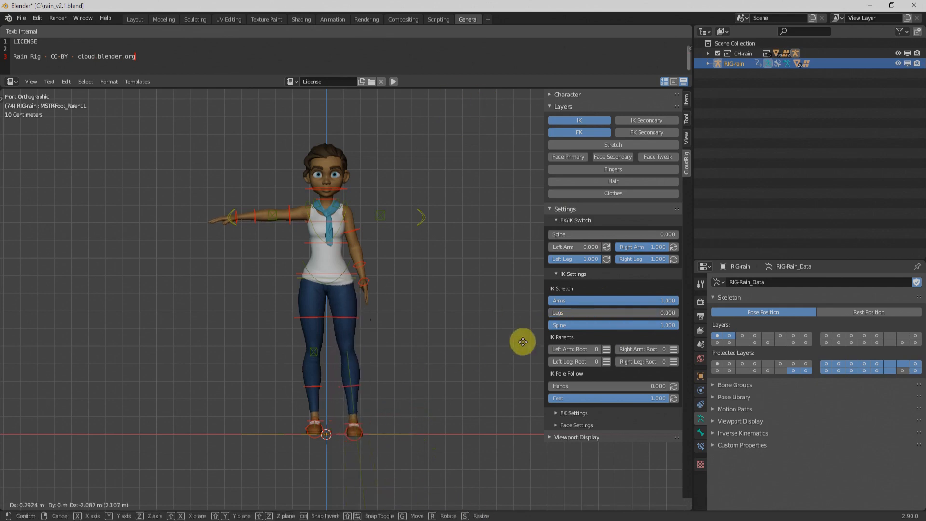
right_click(419, 349)
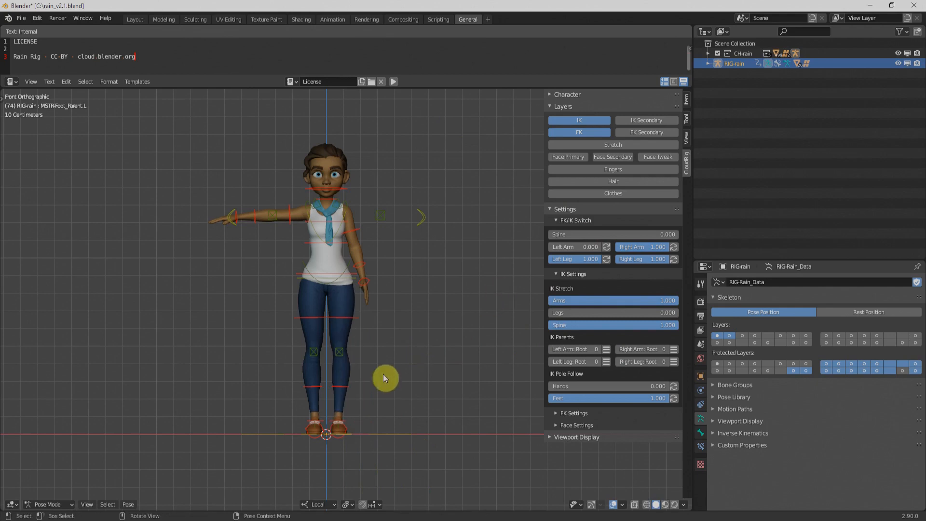
- Set the right arm's FK/IK switch to 0 and lower the pelvis control so the knees bend over the planted feet
left_click_drag(657, 247, 622, 247)
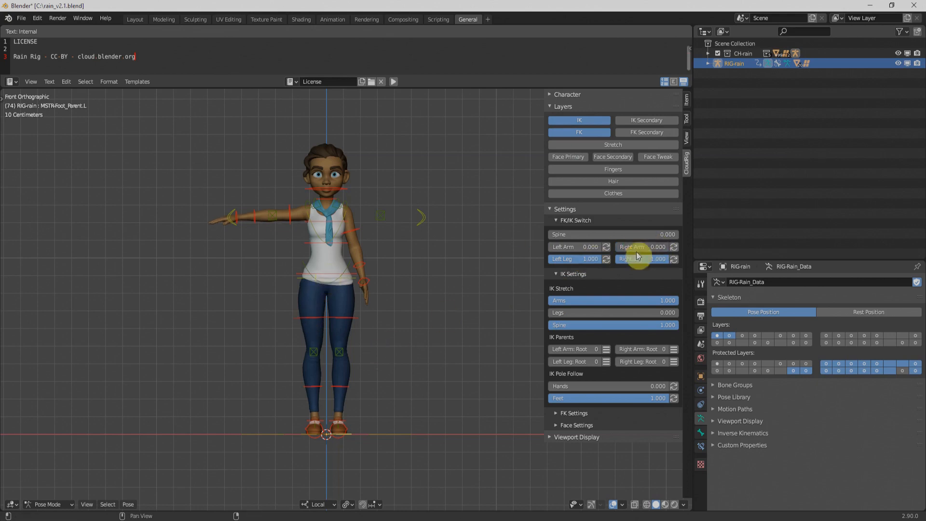
left_click(338, 286)
middle_click_drag(444, 283, 375, 282)
left_click(373, 285)
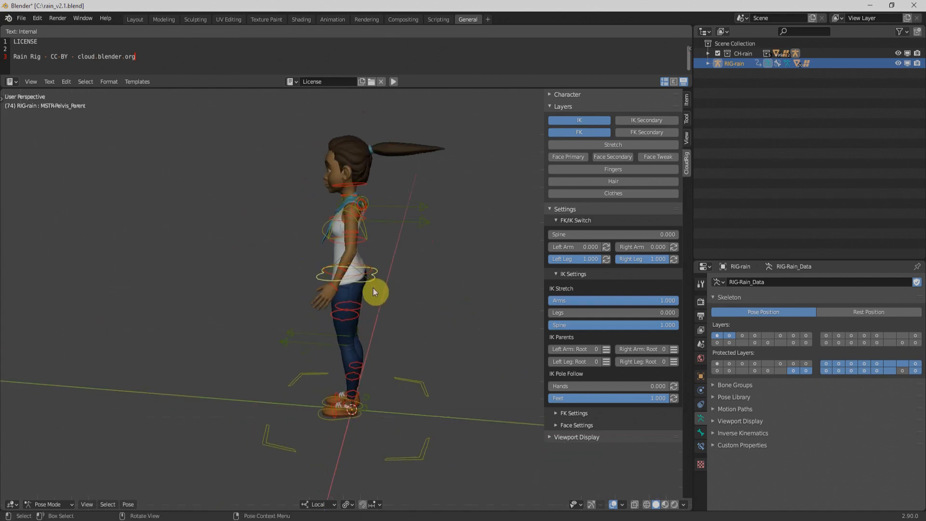
key("g")
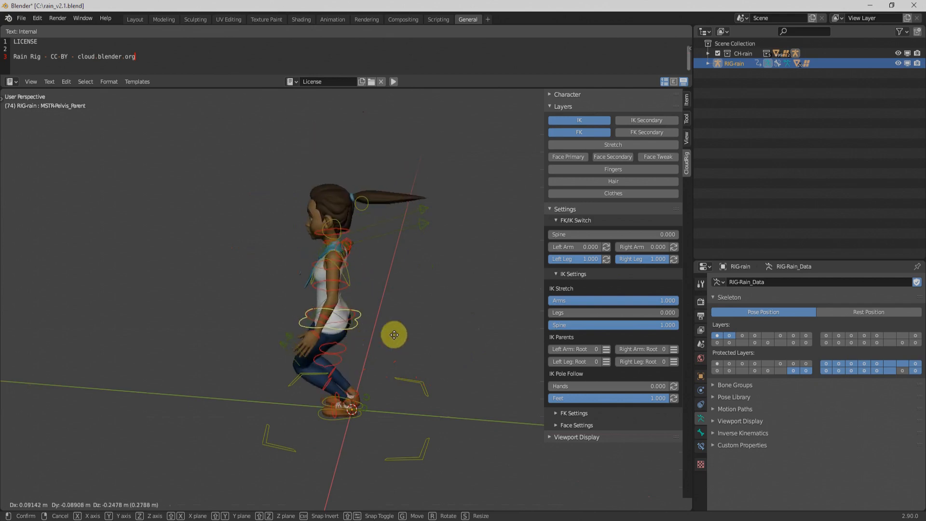
left_click(428, 335)
middle_click_drag(252, 314, 300, 310)
key("g")
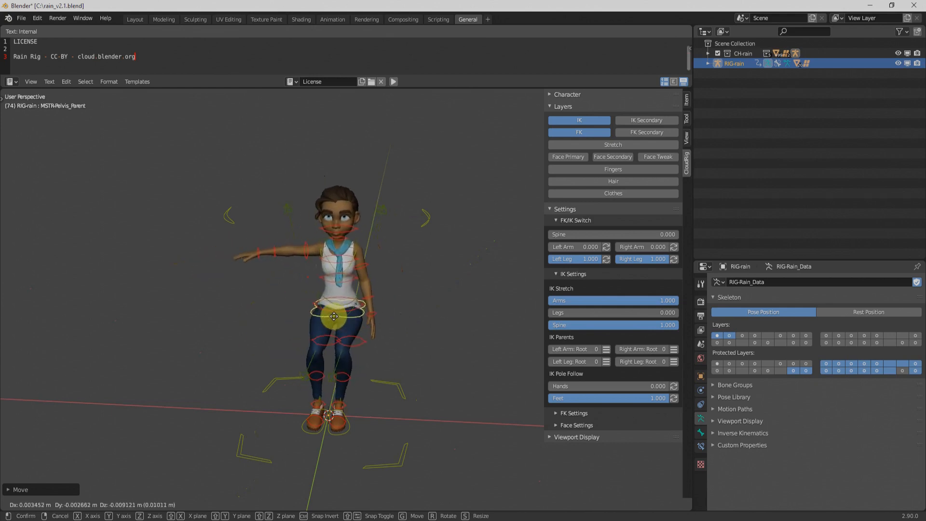
left_click(325, 308)
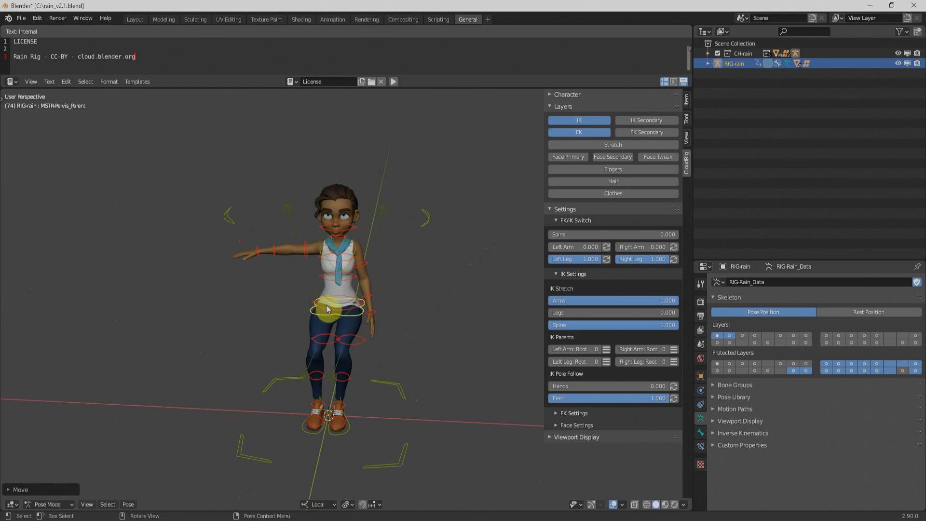
- Set both arms' FK/IK switches to 1 and move the pelvis control further down while the hands stay in place
left_click_drag(561, 247, 668, 248)
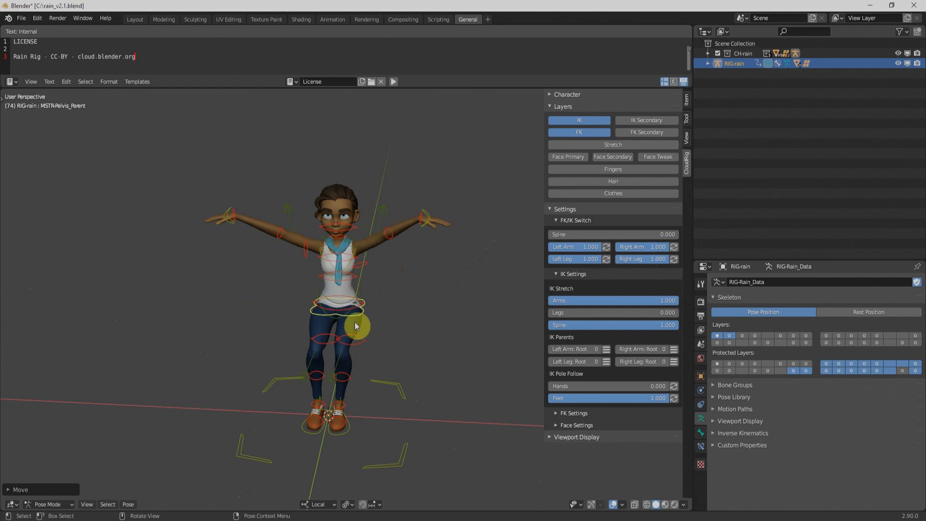
key("g")
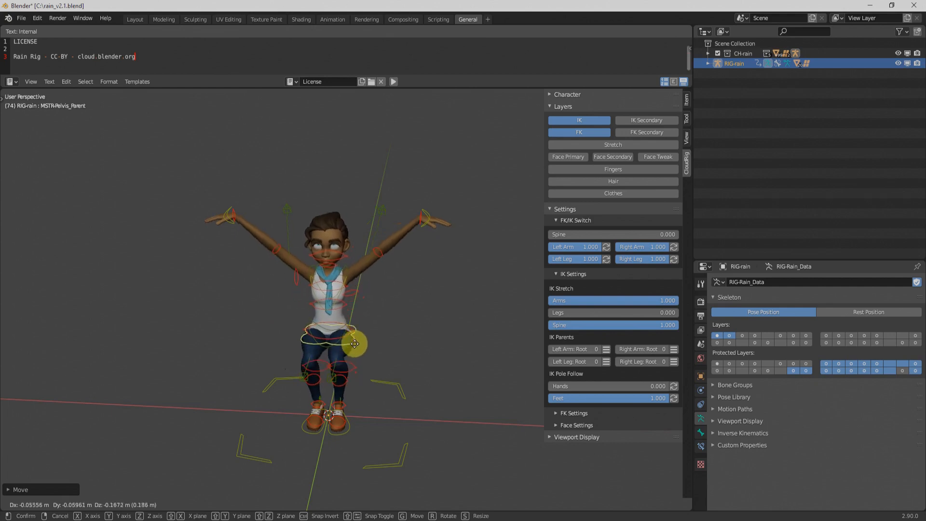
left_click(354, 343)
- Stretch the left arm up and outward with its hand IK control and reposition the pelvis control with the knees still bent
left_click(427, 217)
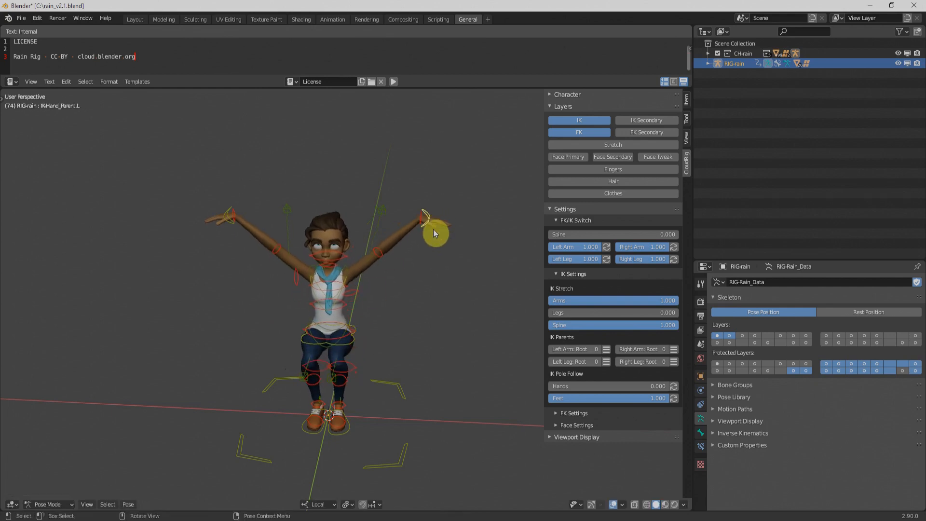
key("g")
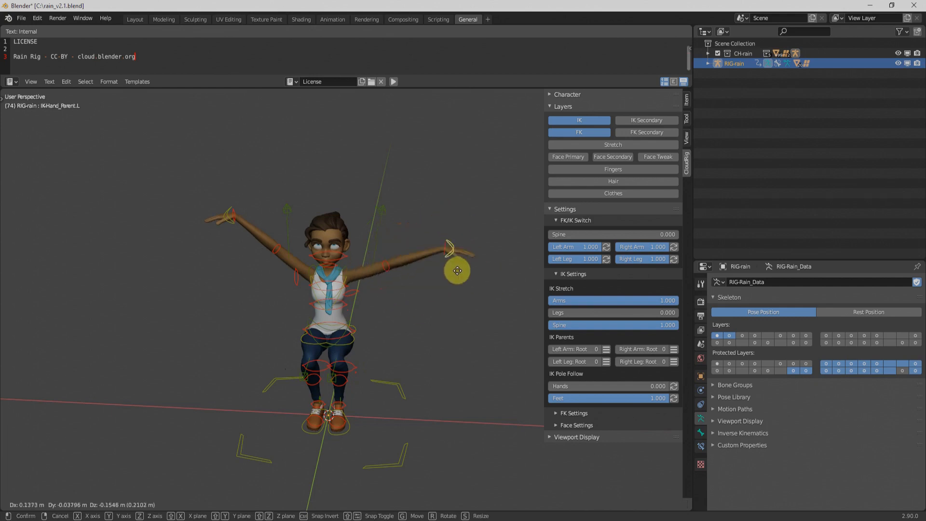
left_click(500, 183)
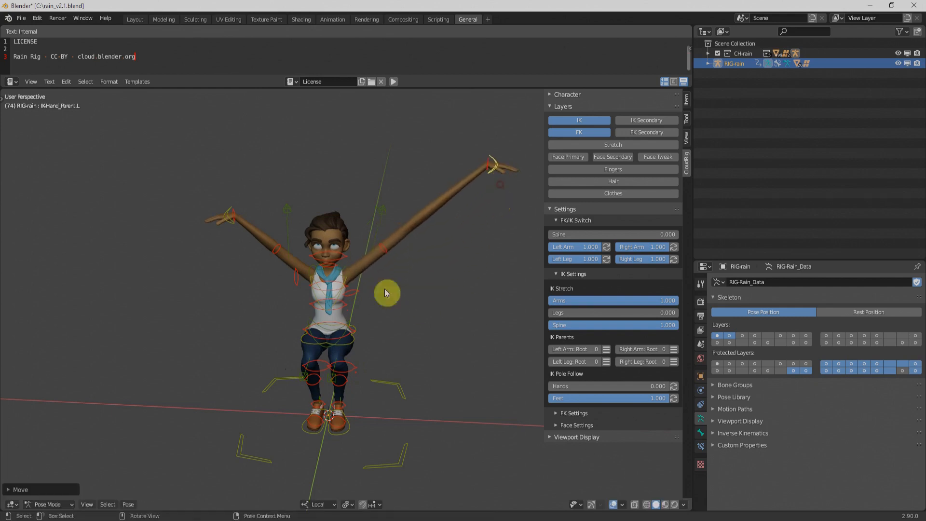
left_click(351, 344)
key("g")
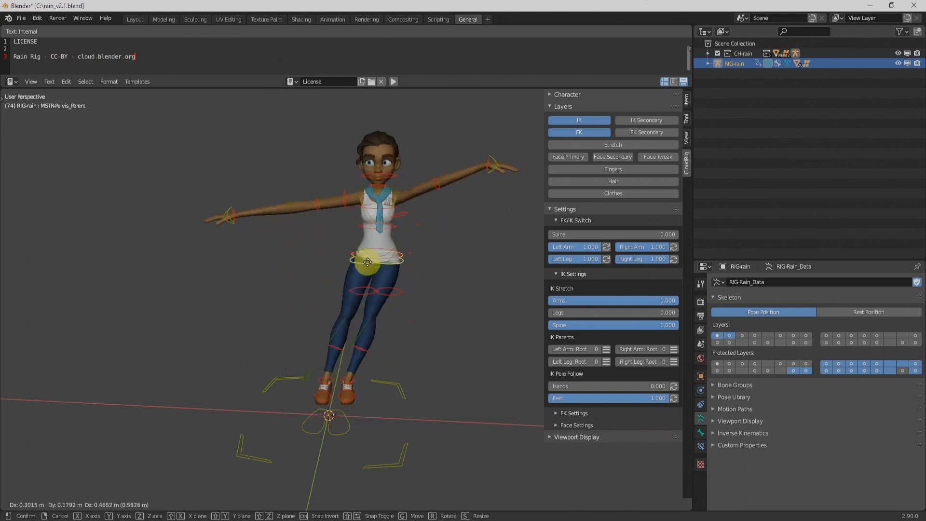
left_click(368, 391)
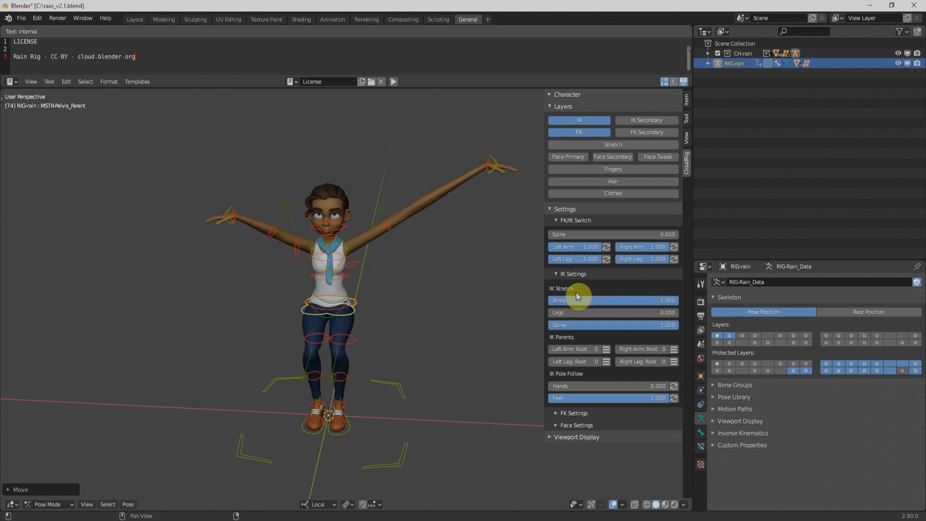
- Rotate the right hand's IK control about -83° in top view to point forward and move it inward beside the body
middle_click_drag(506, 297, 345, 301)
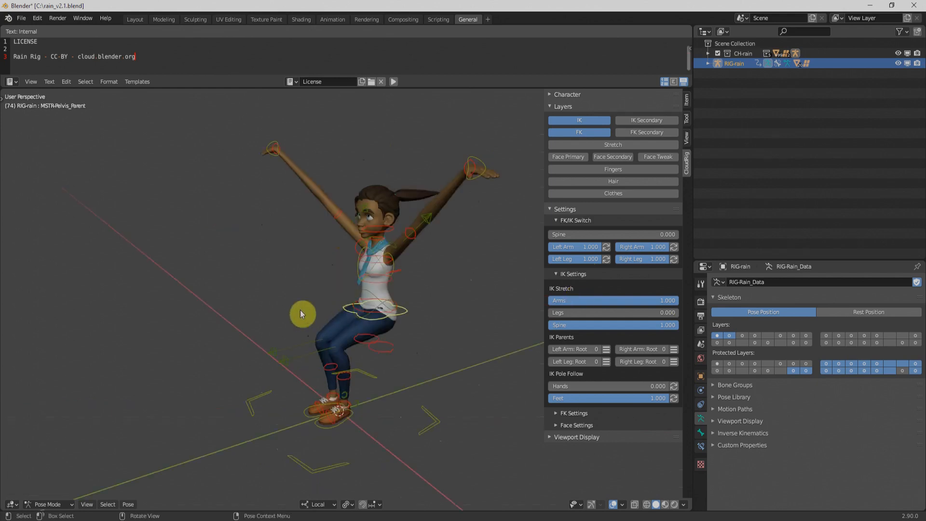
key("KP_1")
left_click(190, 155)
key("KP_7")
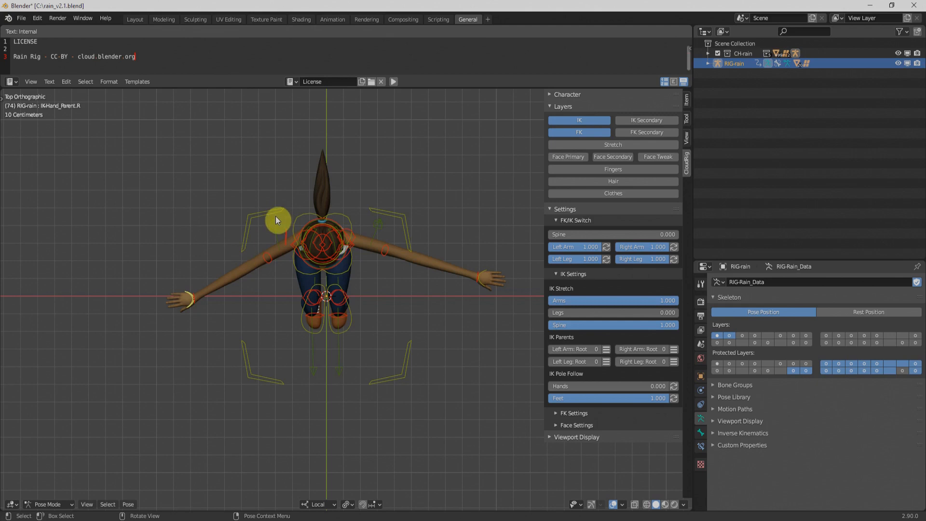
key("r")
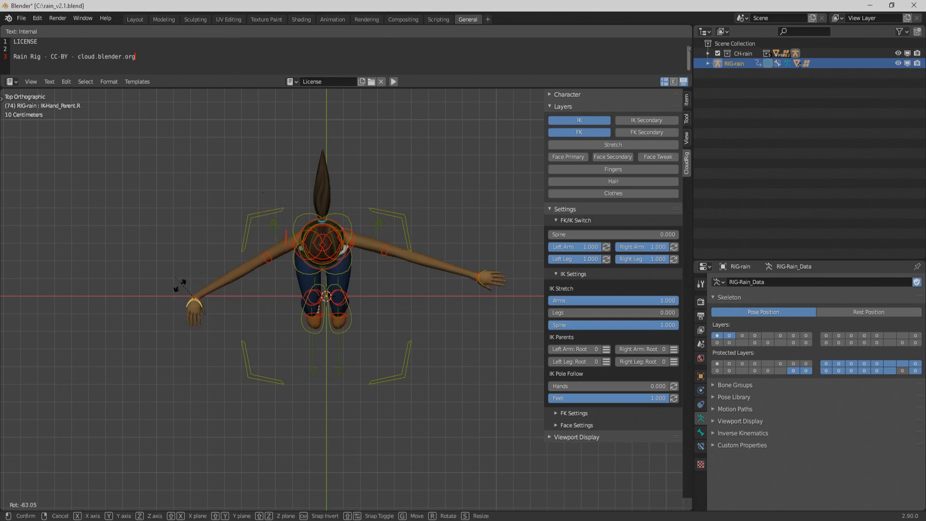
left_click(230, 311)
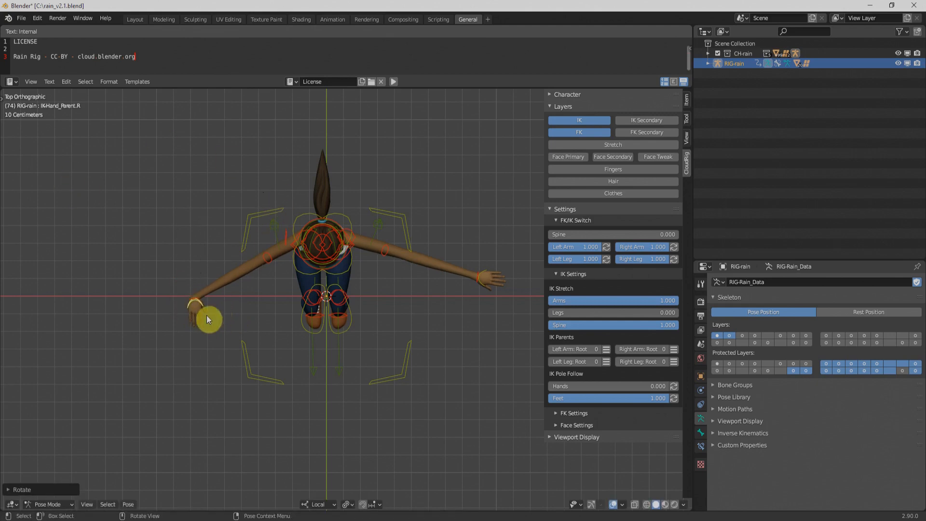
key("g")
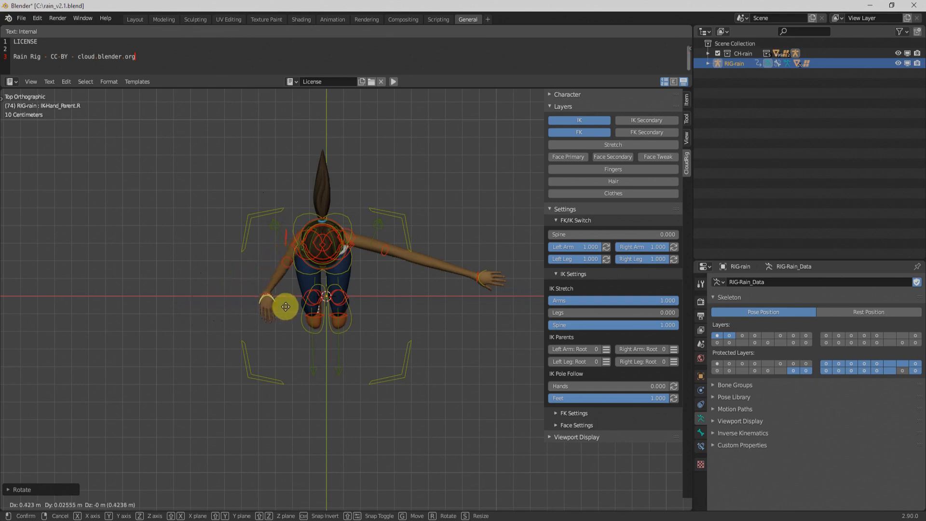
left_click(288, 299)
- Rotate the left hand's IK control to point forward and move it inward and up to mirror the raised right hand
key("KP_1")
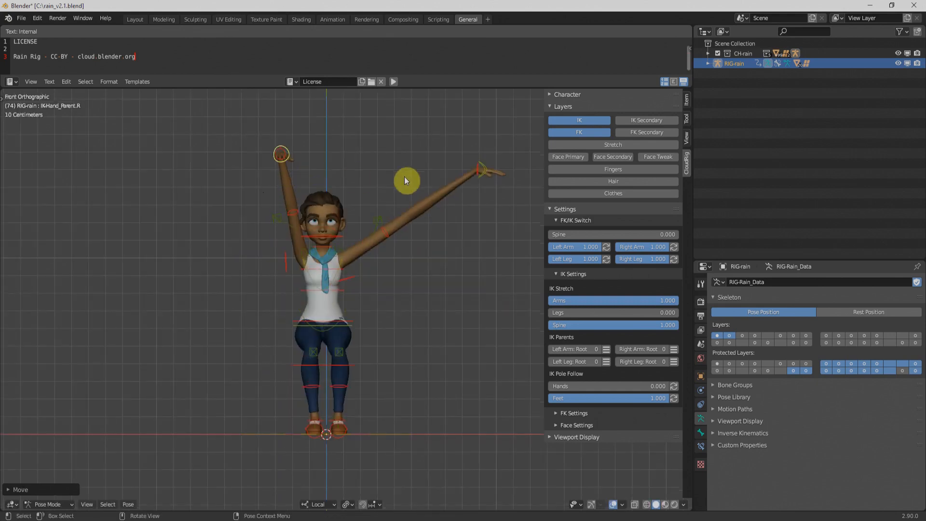
left_click(485, 169)
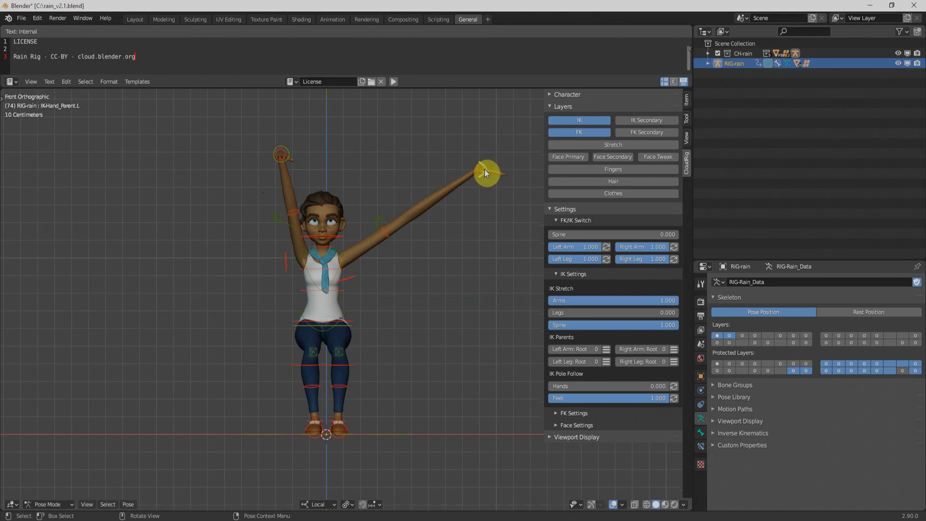
key("KP_7")
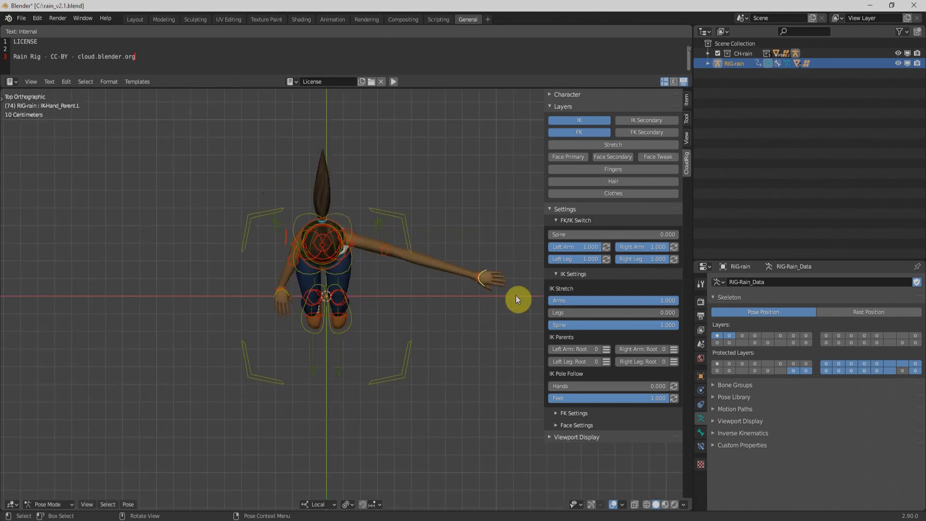
key("r")
left_click(464, 329)
key("g")
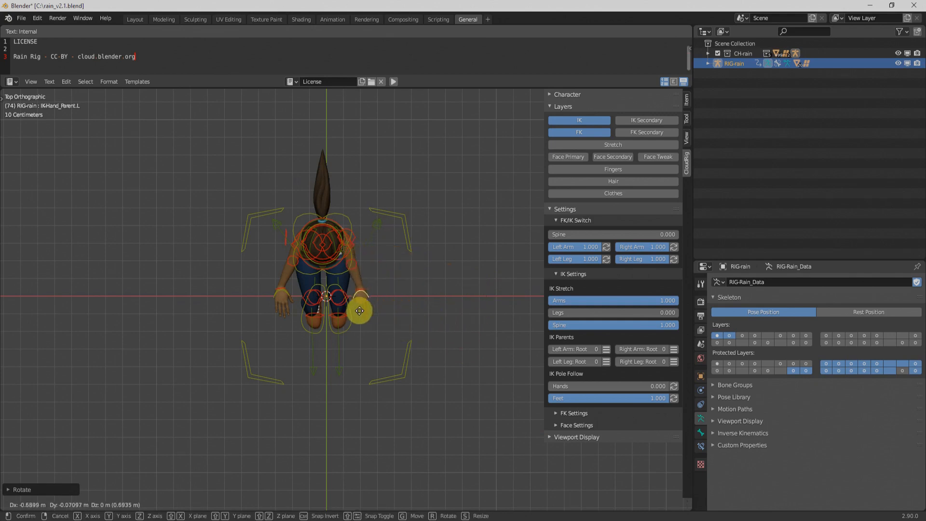
left_click(365, 310)
key("KP_1")
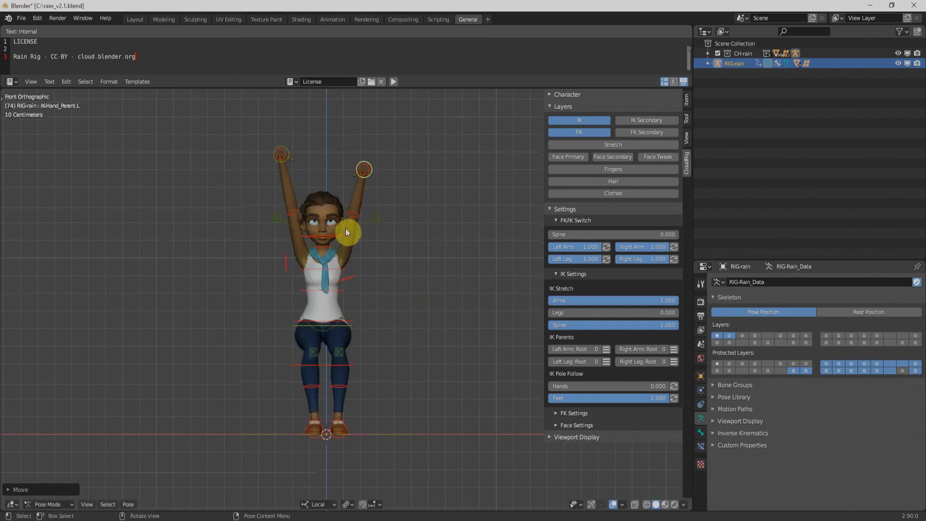
key("g")
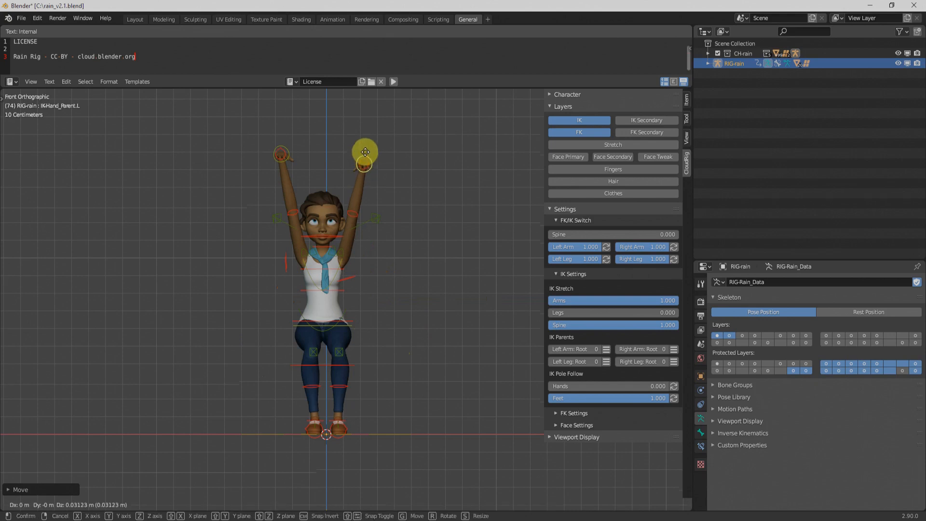
left_click(365, 148)
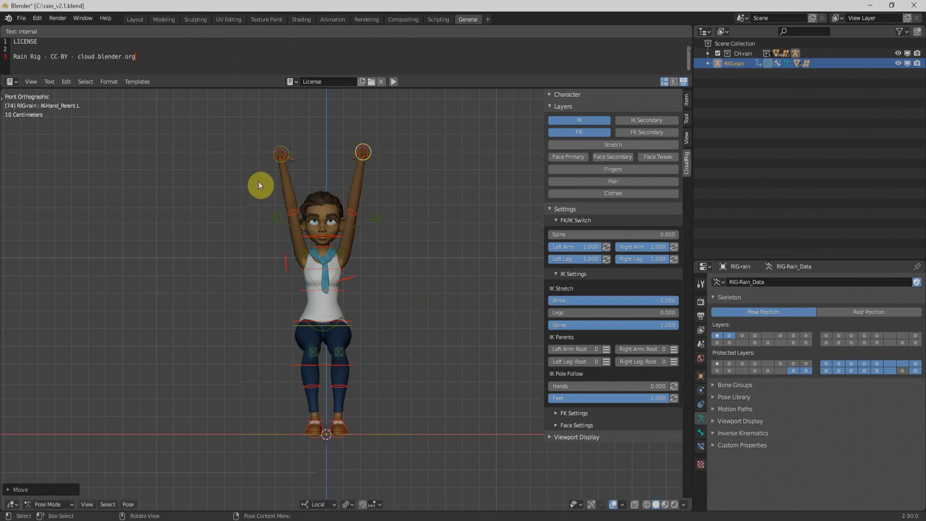
- Add a cylinder mesh and rotate it 90° in front view so it lies horizontally
key("KP_5")
middle_click_drag(463, 337, 438, 349)
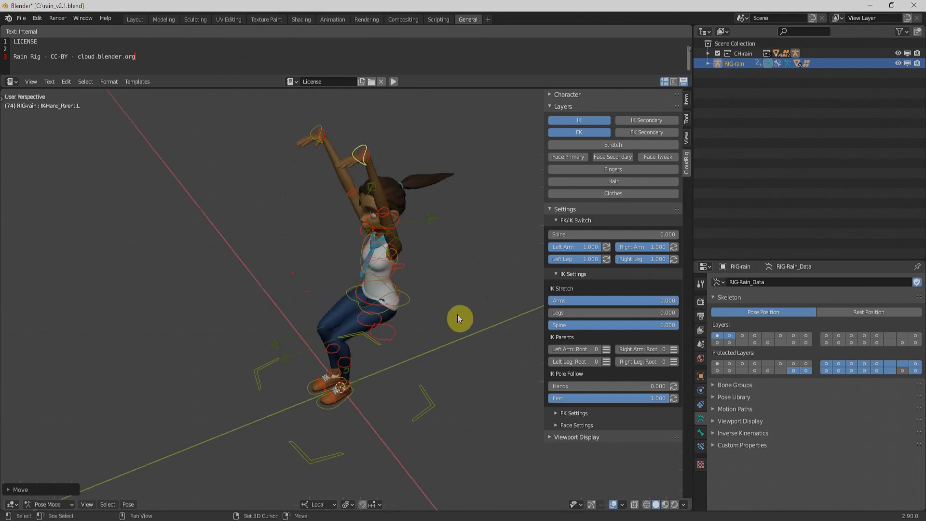
key("shift+a")
mouse_move(458, 314)
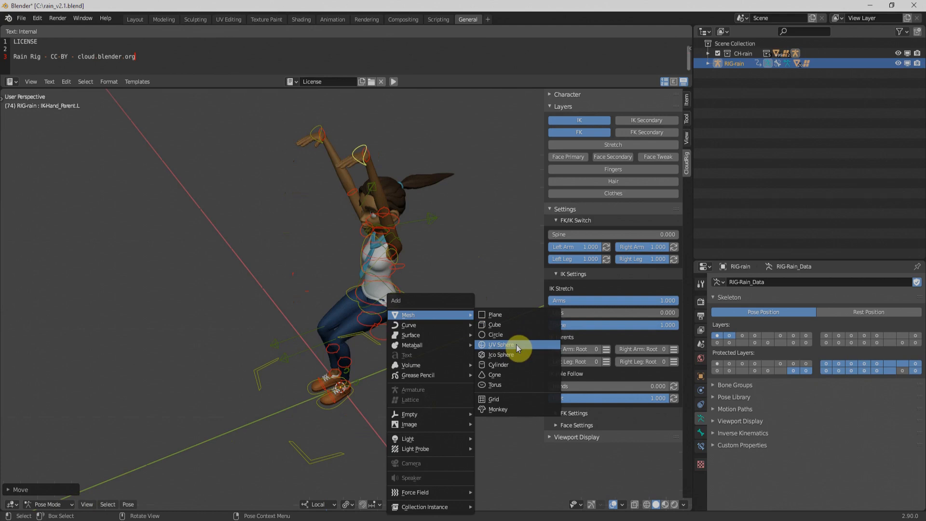
left_click(504, 365)
key("KP_1")
type("r")
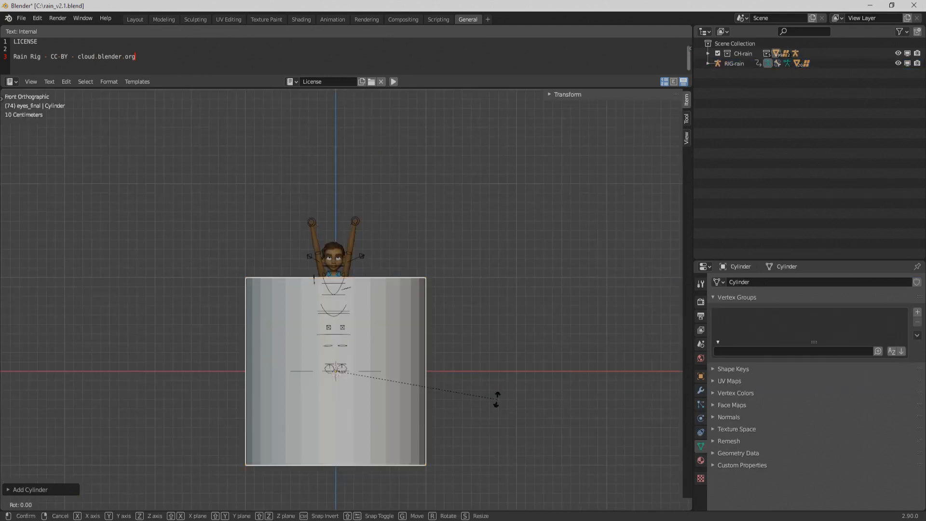
type("90")
key("Return")
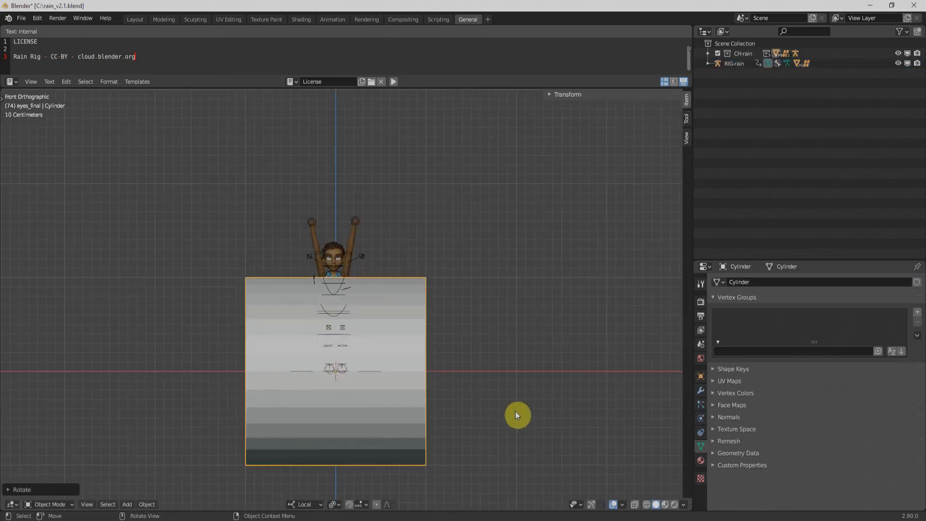
- Scale the cylinder down to about 0.1 and stretch it along its local Z axis into a long horizontal bar
key("s")
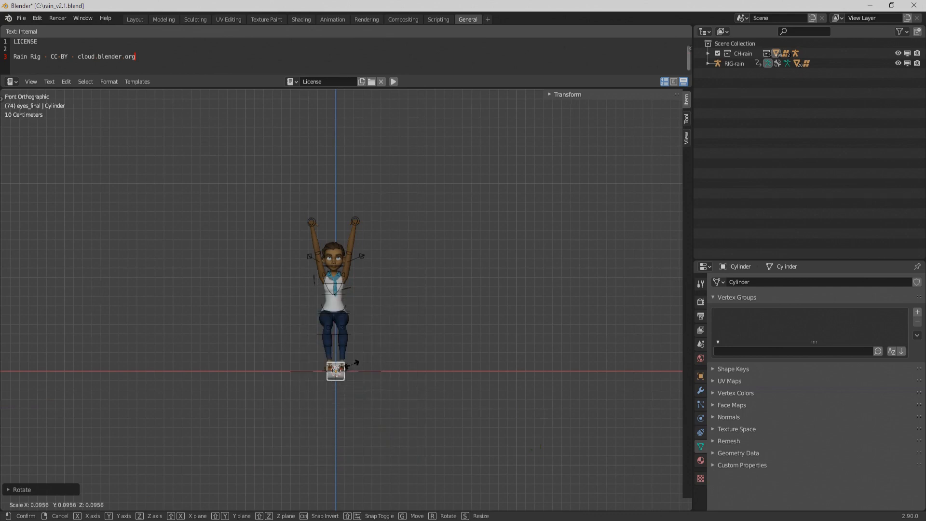
left_click(340, 369)
middle_click_drag(340, 369, 244, 360)
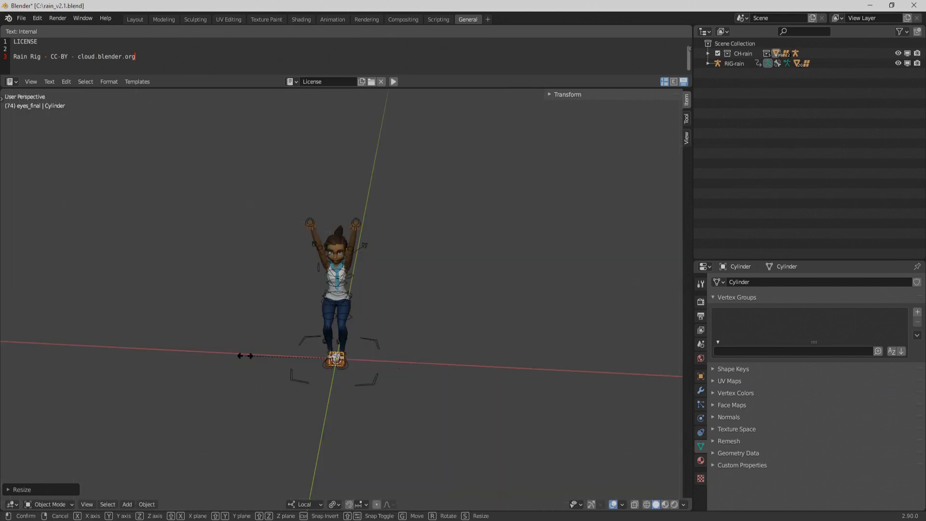
key("s")
key("z")
key("z")
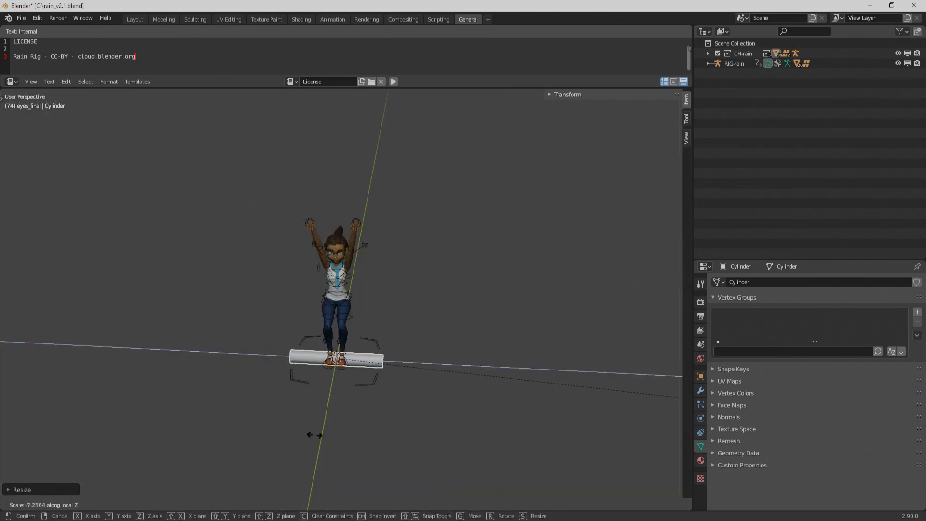
left_click(492, 461)
middle_click_drag(405, 403, 339, 383)
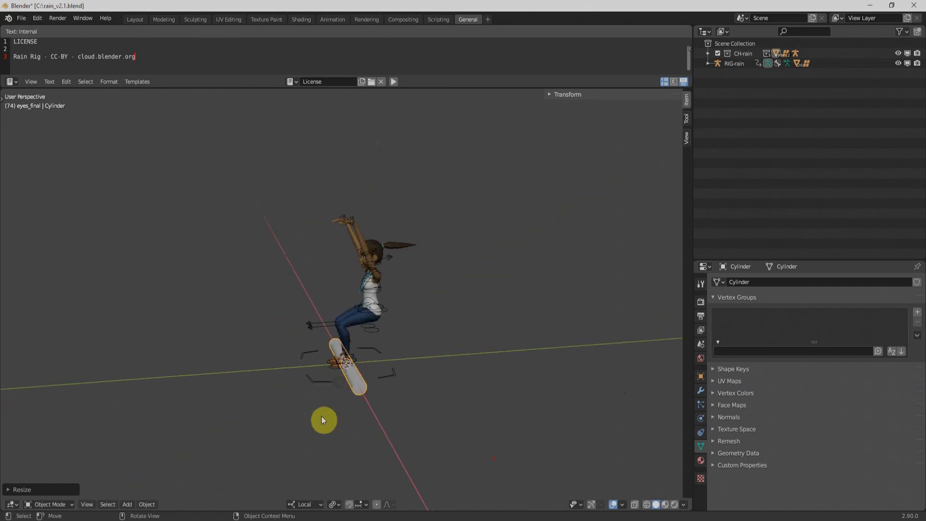
- Raise the cylinder bar to just below the character's hands in front view and scale it down to roughly hand-span length
key("KP_1")
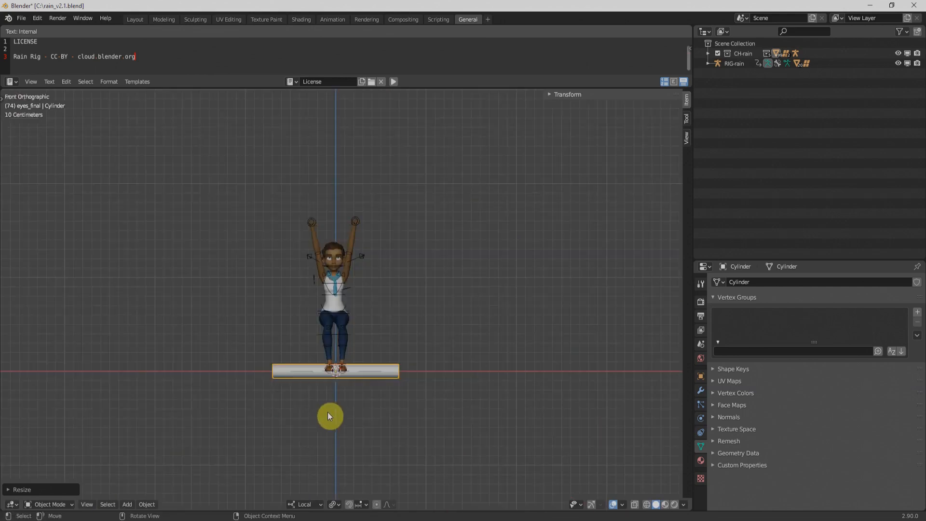
left_click(370, 371)
left_click_drag(365, 372, 362, 234)
key("s")
left_click(431, 265)
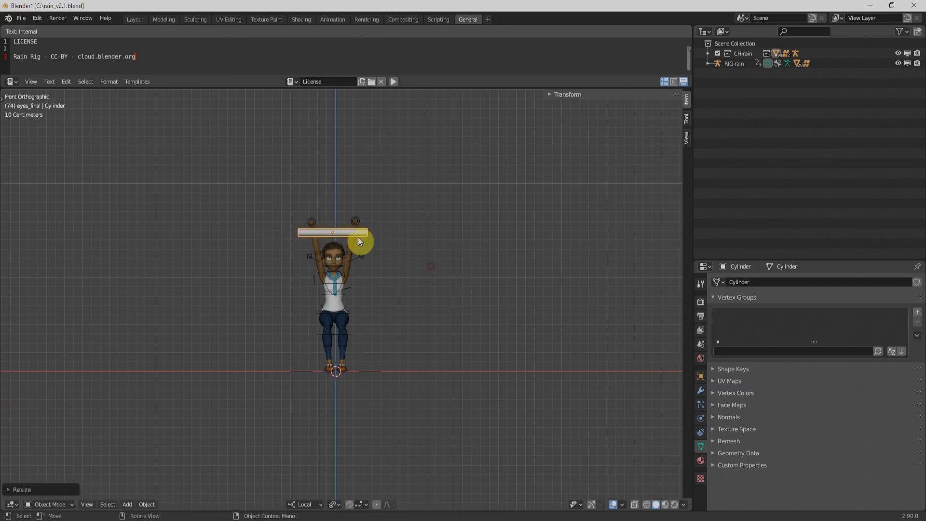
- Move the cylinder in right side view so it rests directly under the character's palms
key("KP_3")
middle_click_drag(347, 276, 371, 248, "shift")
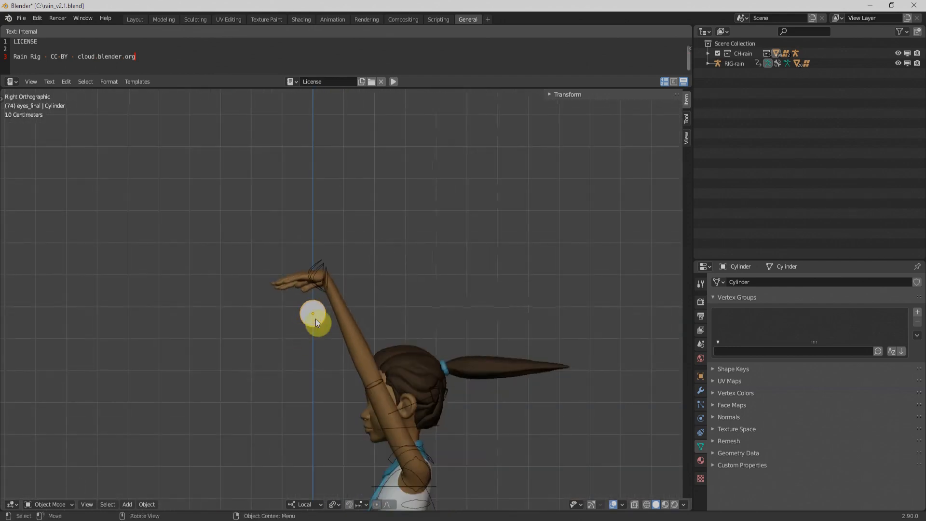
key("g")
left_click(307, 300)
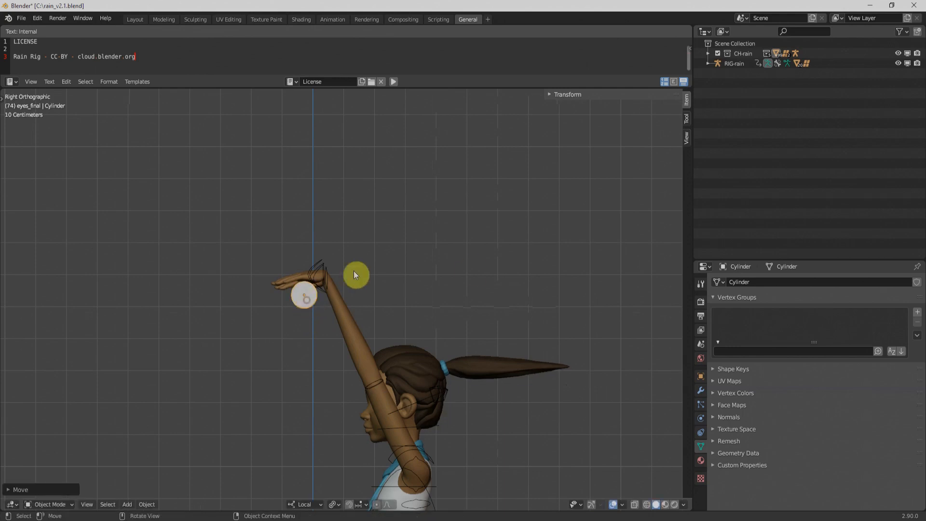
- Select the character rig, show its Fingers control layer, and enter Pose Mode
left_click(372, 382)
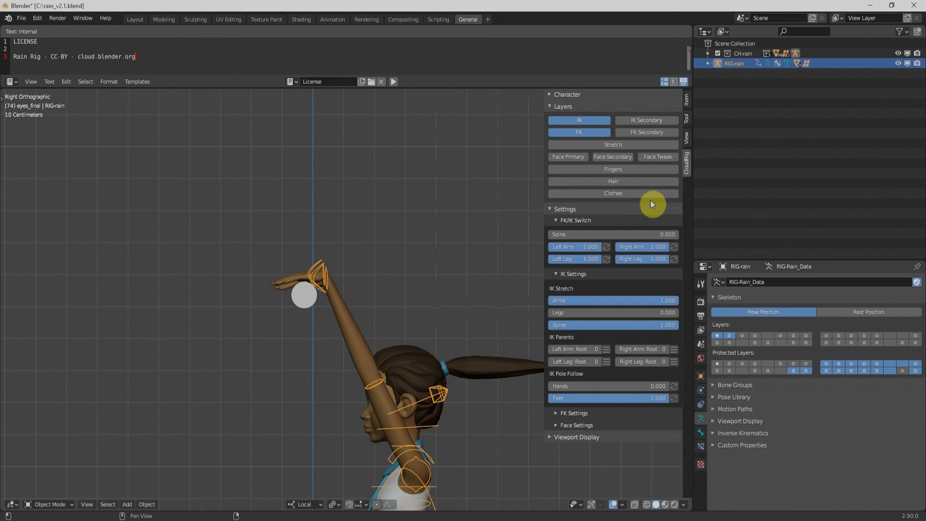
left_click(627, 169)
middle_click_drag(230, 286, 304, 321)
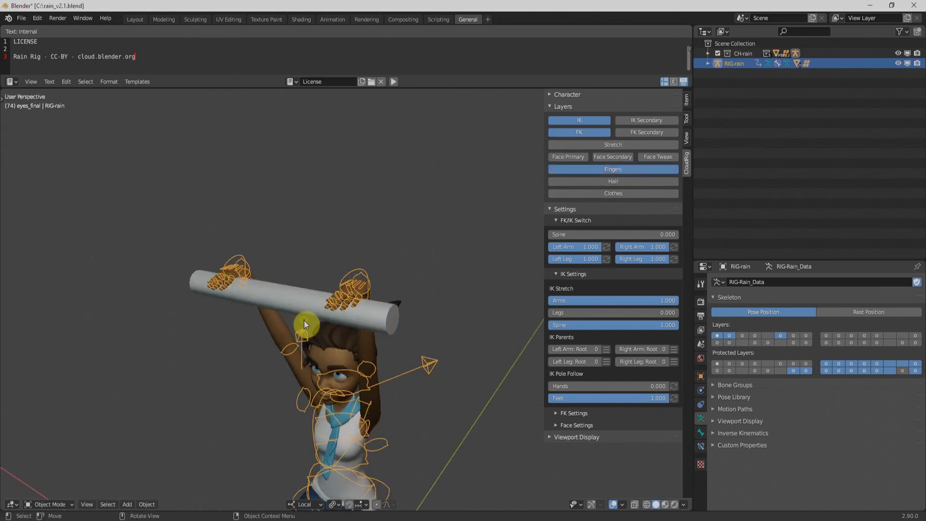
left_click(352, 307)
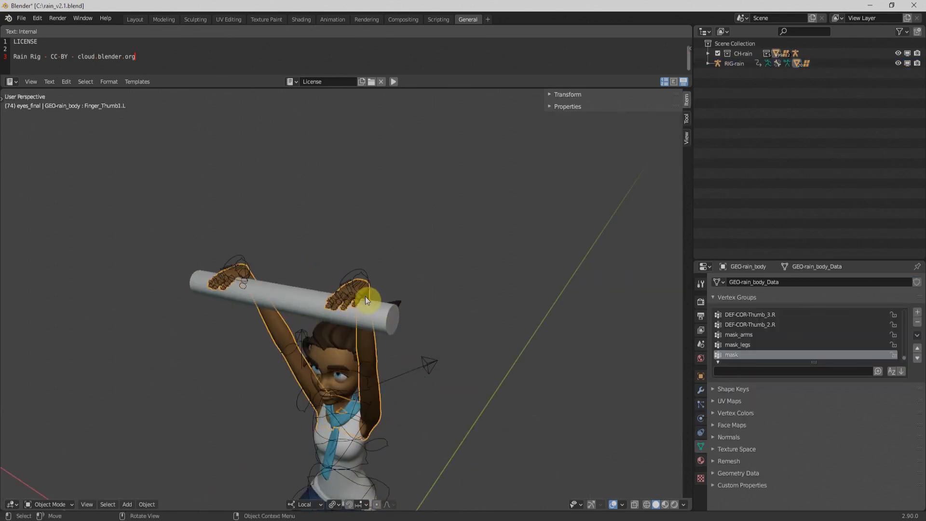
left_click(366, 300)
left_click(359, 271)
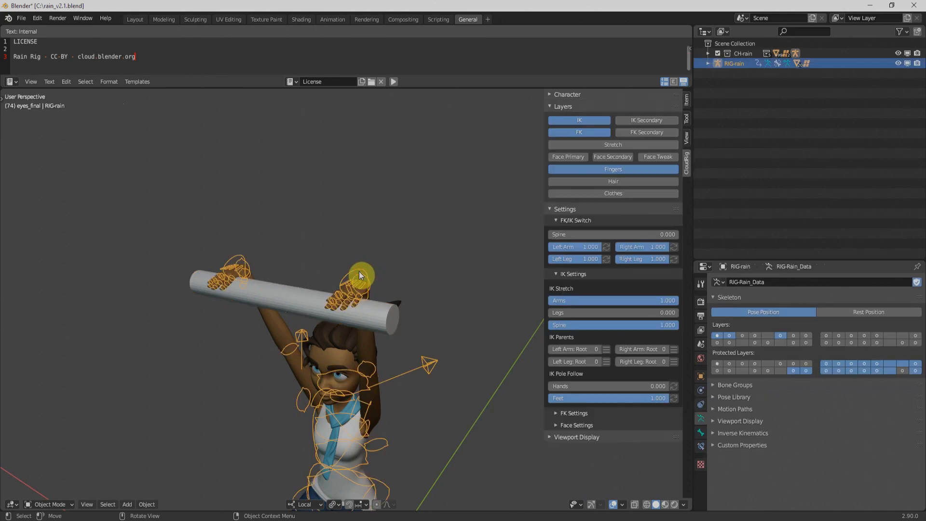
left_click(58, 505)
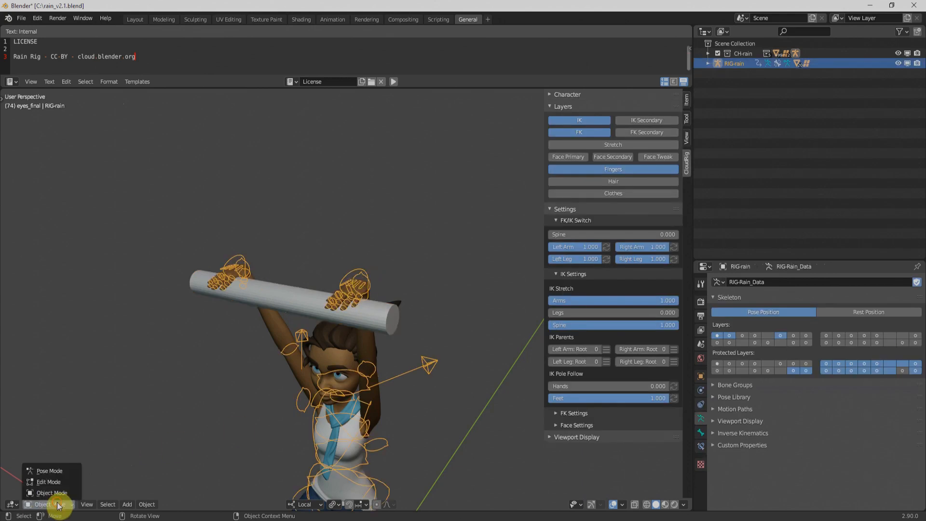
left_click(48, 467)
- Box-select the left hand's finger controls, excluding the thumb, and rotate them about -29° in right side view to curl over the bar
middle_click_drag(363, 364, 296, 349)
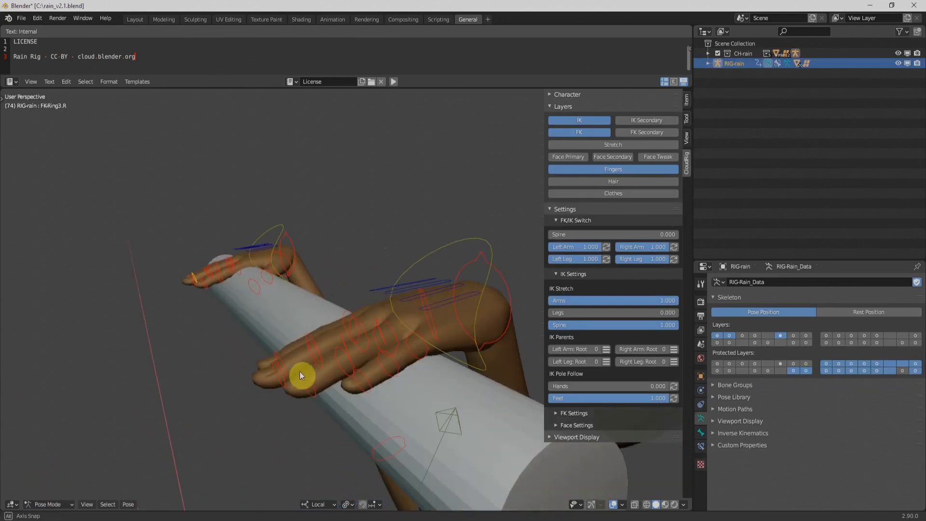
middle_click_drag(300, 372, 334, 395)
left_click(350, 370)
key("KP_7")
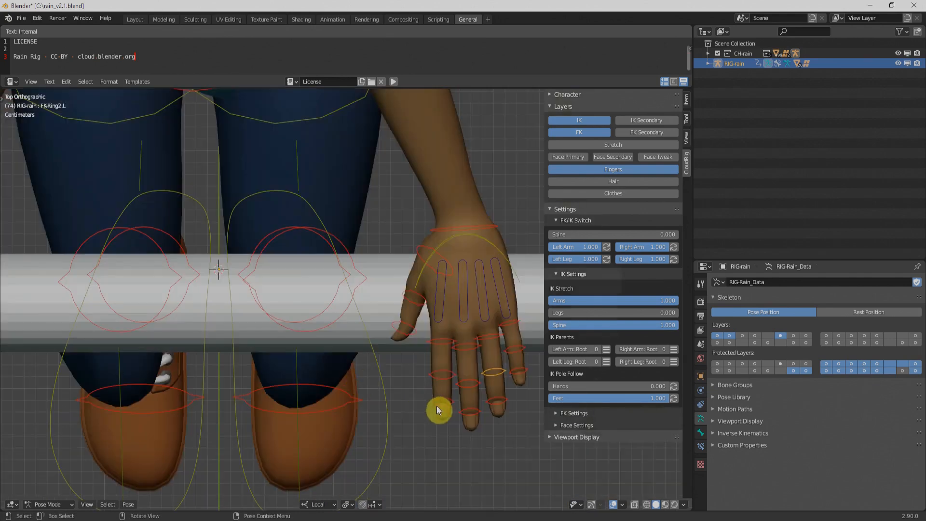
middle_click_drag(500, 417, 416, 420, "shift")
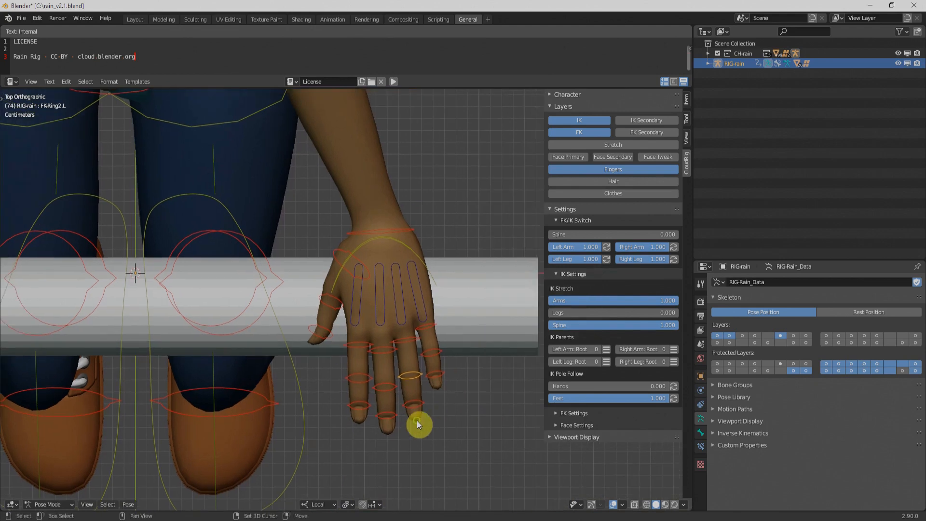
key("b")
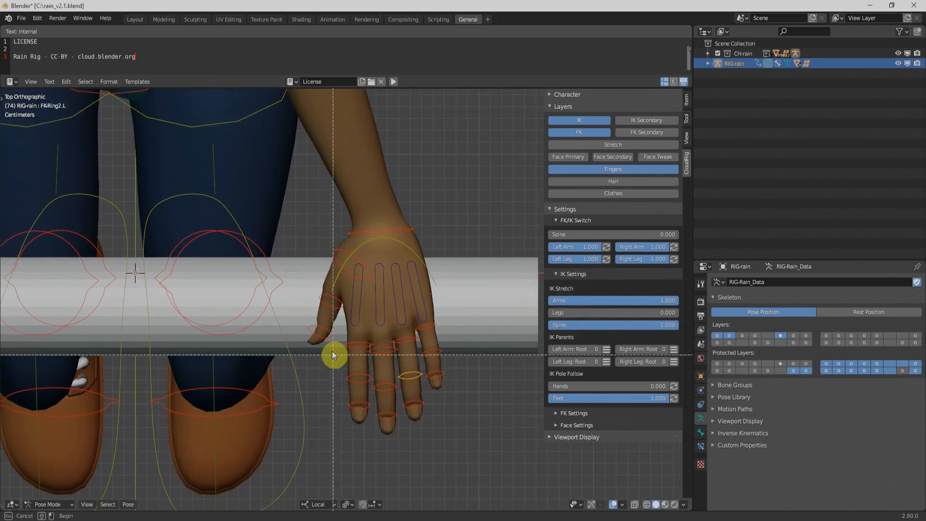
left_click_drag(350, 341, 457, 430)
middle_click_drag(467, 432, 357, 351)
key("KP_3")
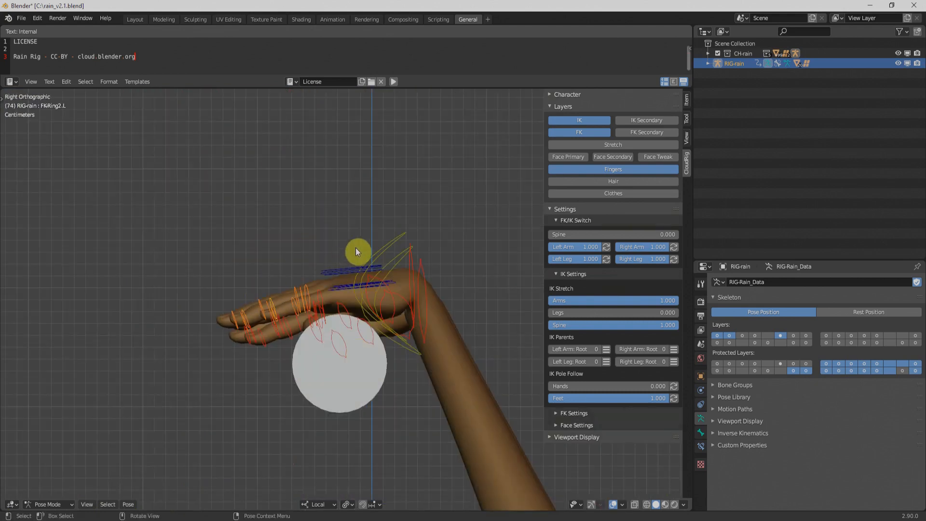
key("r")
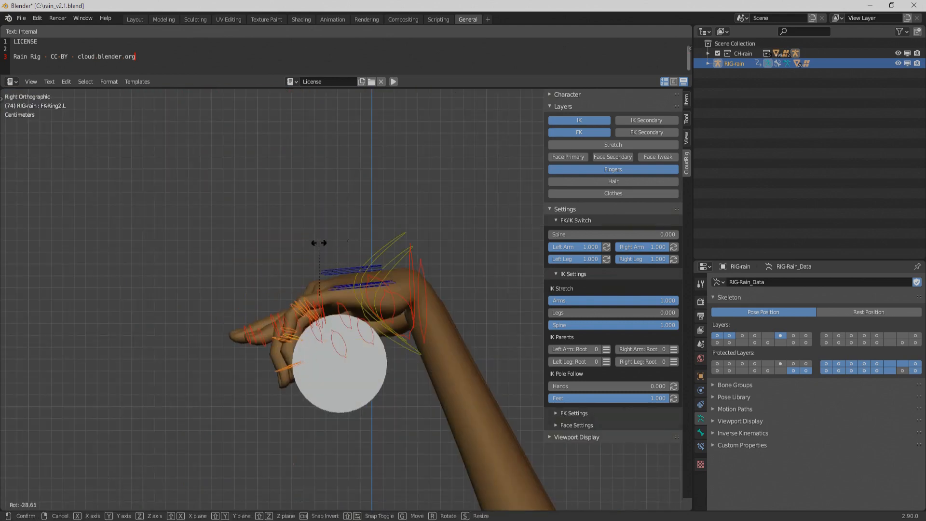
left_click(322, 242)
- Select the right hand's finger controls, excluding the thumb, and curl them down around the bar
middle_click_drag(322, 243, 310, 381)
middle_click_drag(250, 386, 381, 345)
middle_click_drag(134, 347, 230, 340)
key("KP_7")
middle_click_drag(252, 372, 257, 267, "shift")
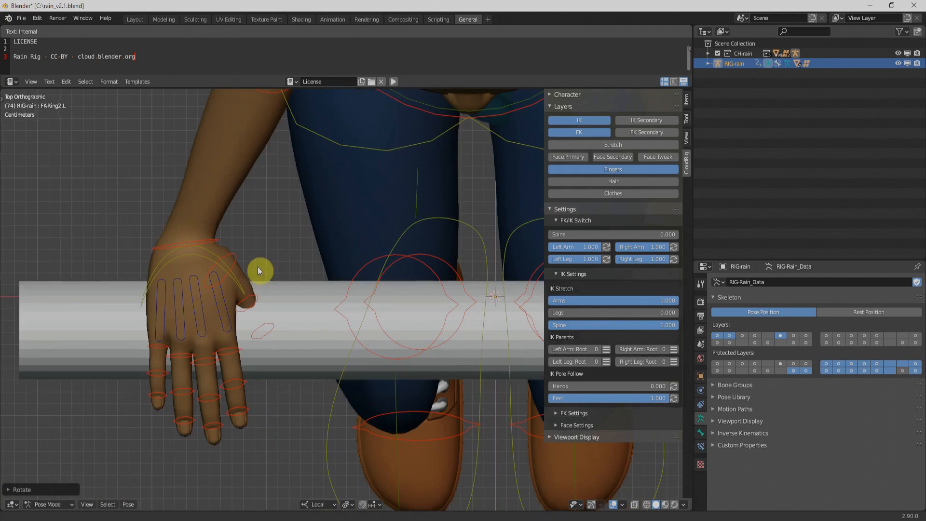
left_click(205, 361)
key("b")
- Rotate the right thumb's second FK control about -33° in front view
key("KP_7")
middle_click_drag(314, 242, 343, 306, "shift")
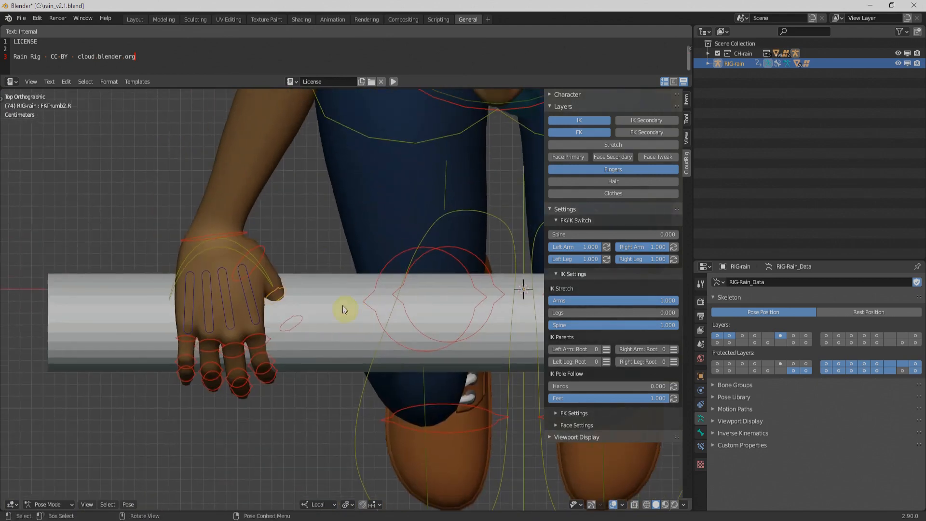
key("KP_1")
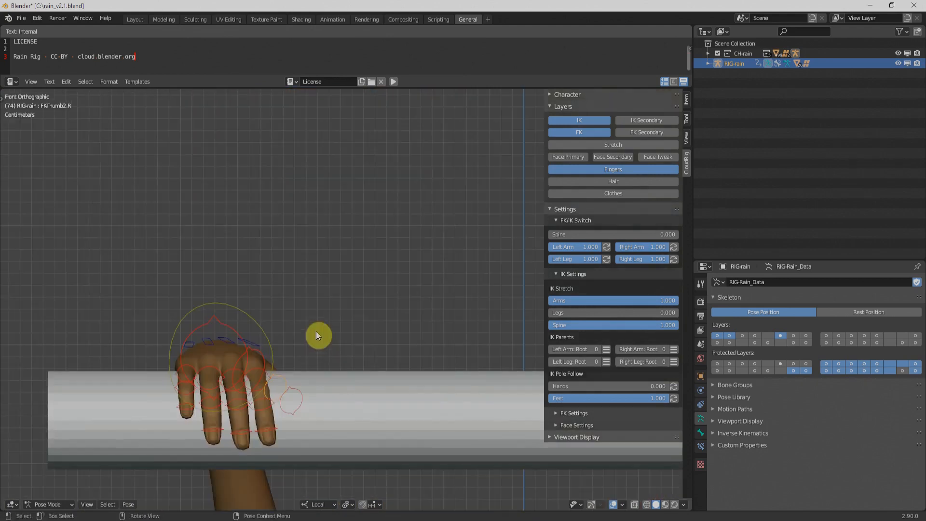
key("r")
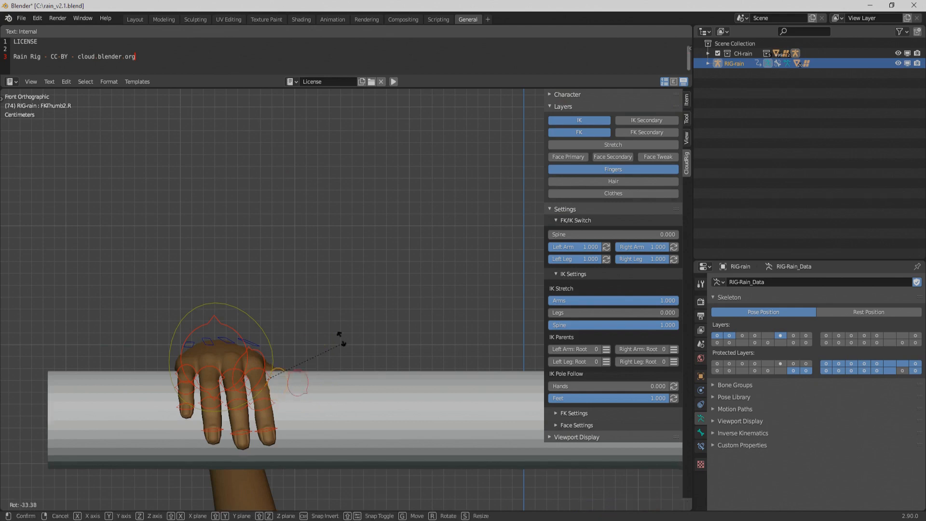
left_click(342, 348)
middle_click_drag(341, 351, 233, 368)
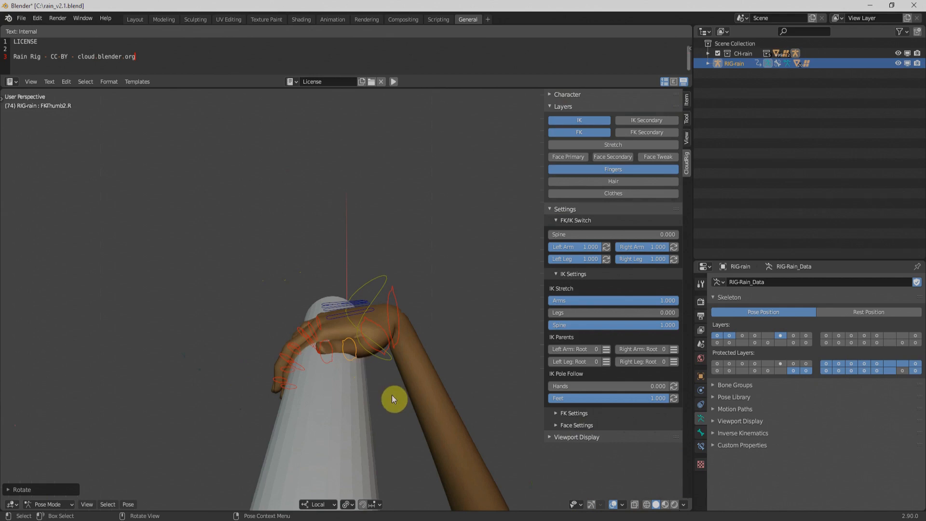
- Select the pelvis master control and show the whole character in right side view
middle_click_drag(377, 410, 383, 134, "ctrl")
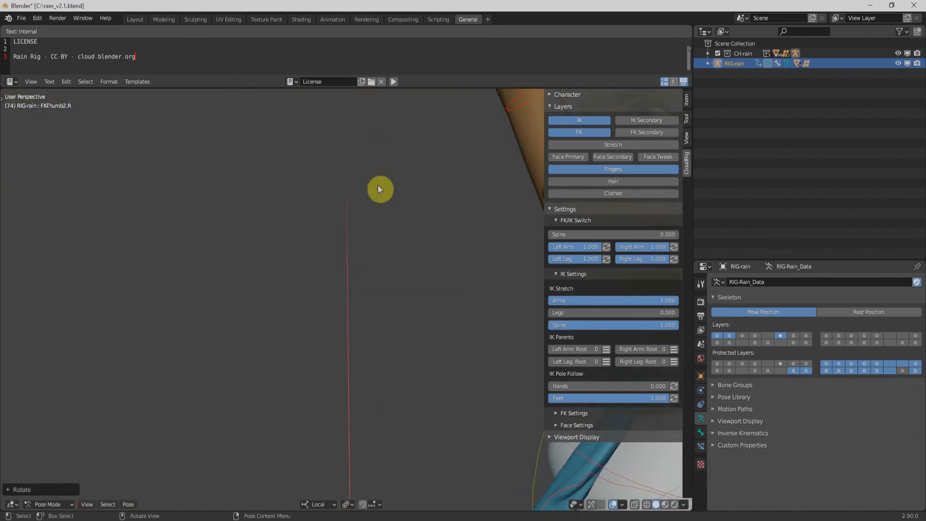
key("KP_1")
middle_click_drag(371, 298, 476, 111, "ctrl")
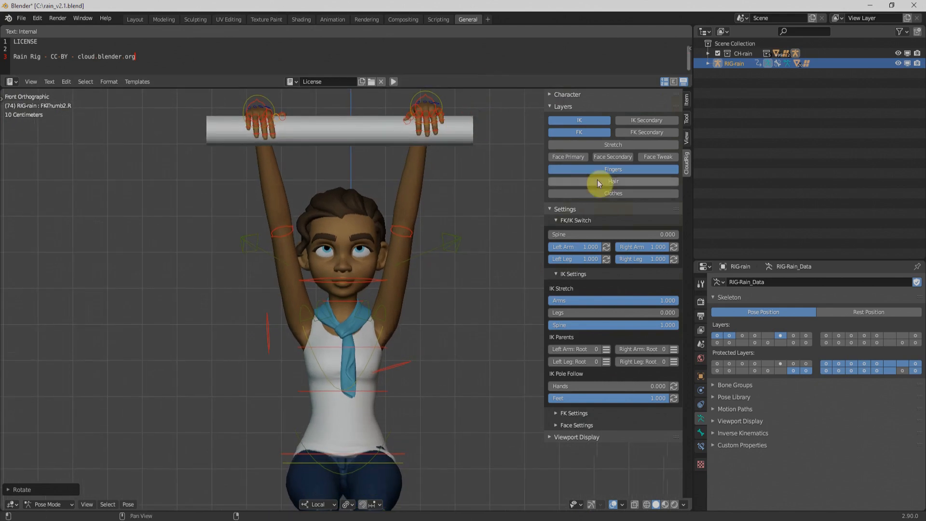
middle_click_drag(445, 366, 447, 237, "shift")
middle_click_drag(402, 398, 375, 388)
left_click(503, 341)
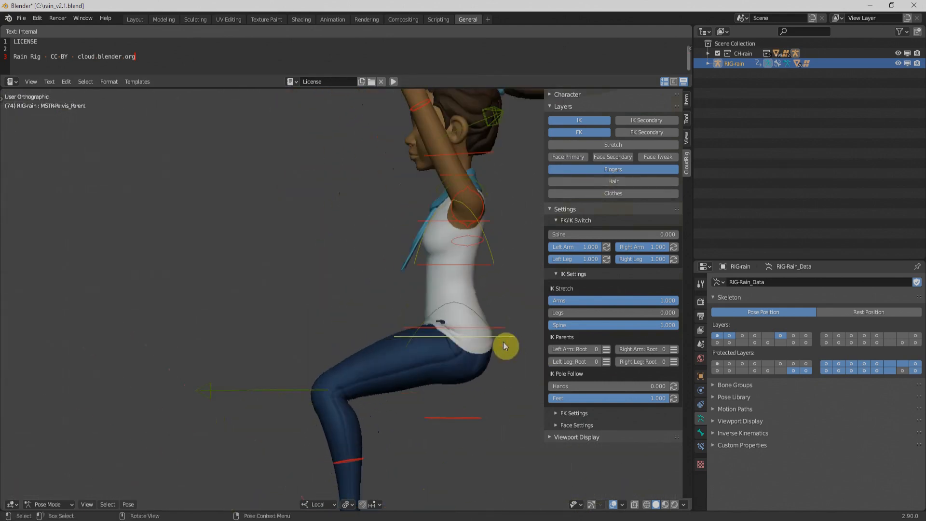
key("KP_3")
middle_click_drag(502, 342, 364, 292, "shift")
scroll(363, 291, "down", 5)
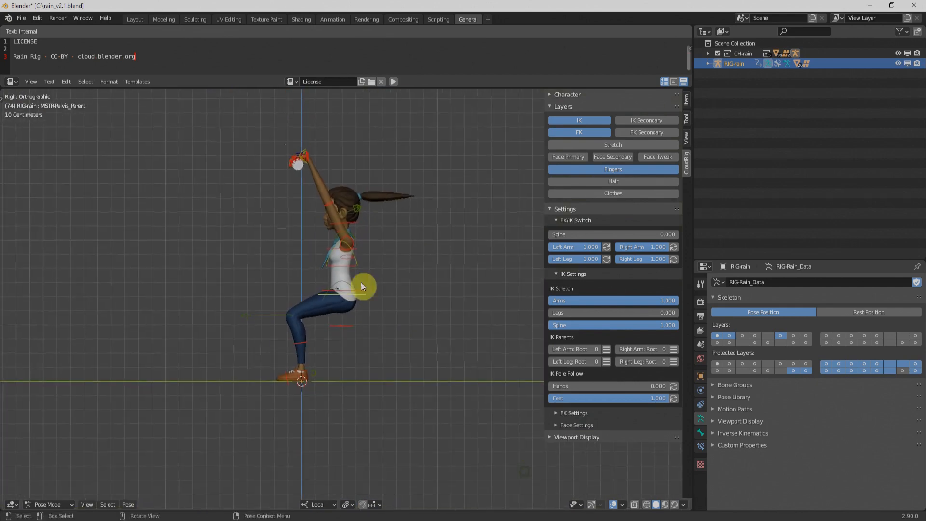
- Try moving the pelvis forward, set the Legs IK stretch to 1.000, and try moving the pelvis backward, cancelling both moves
key("g")
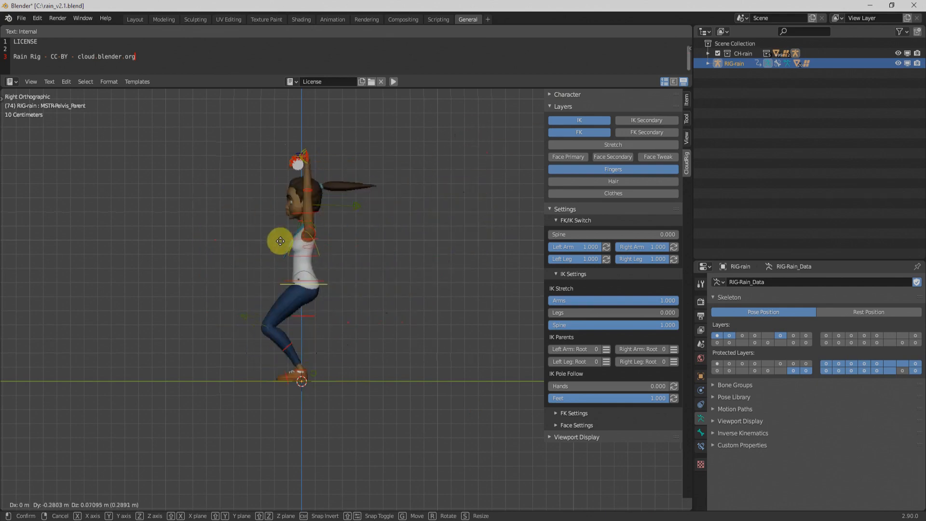
key("Escape")
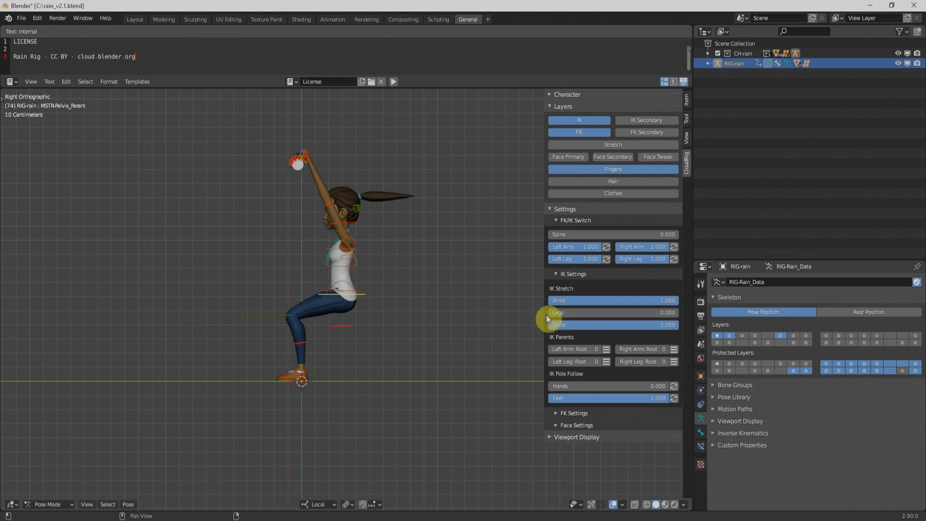
left_click_drag(565, 314, 677, 312)
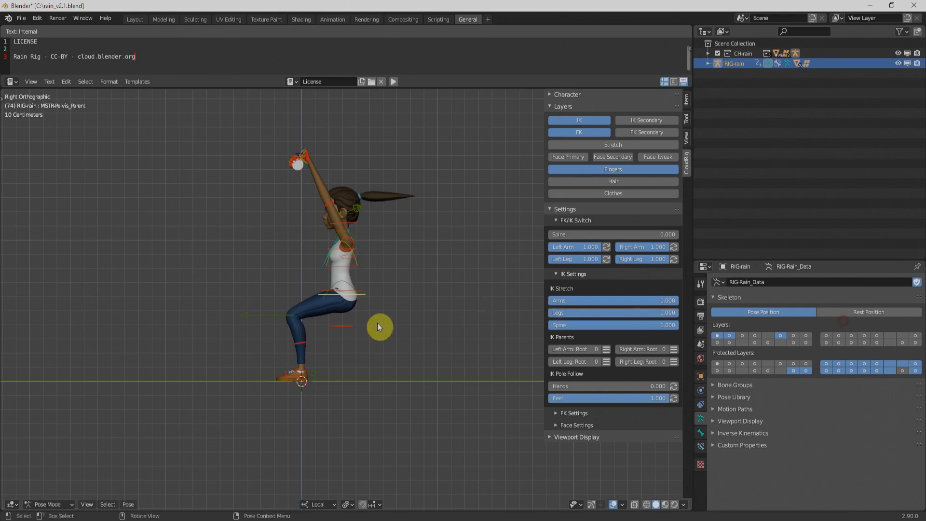
key("g")
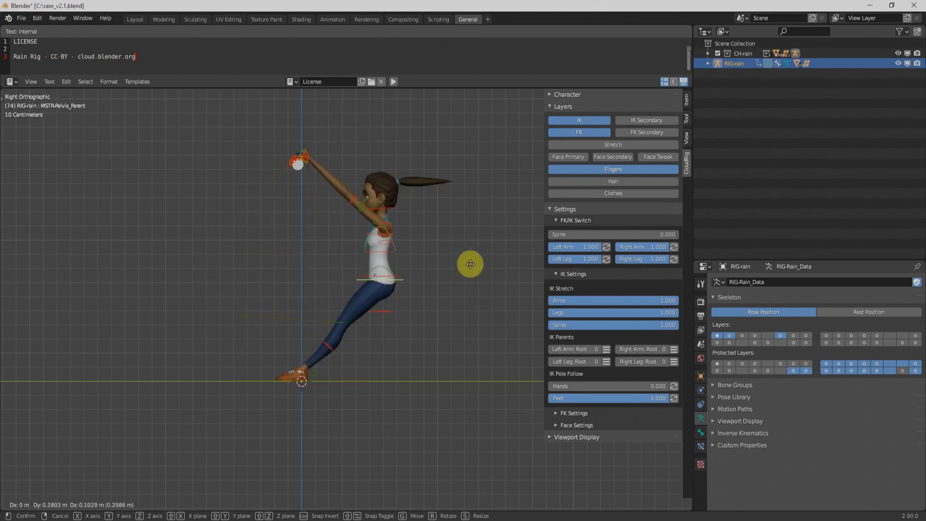
right_click(454, 307)
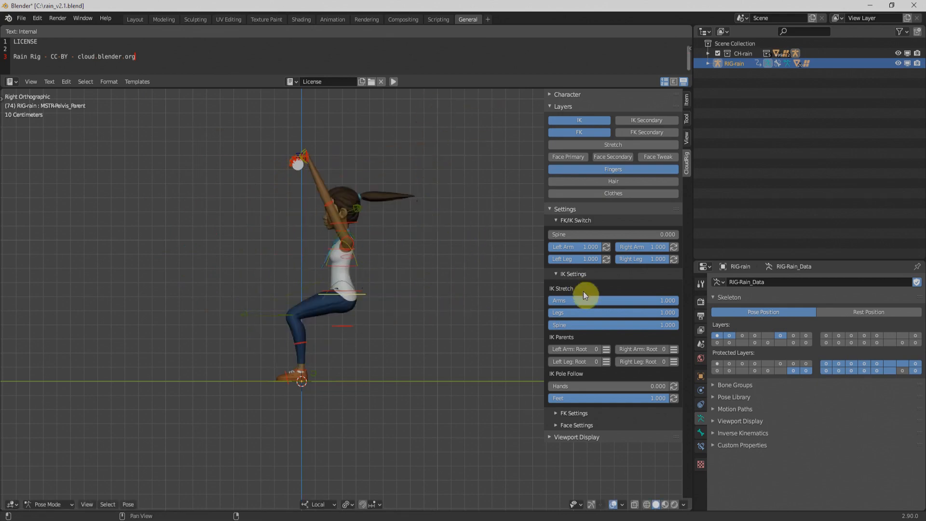
- Try an Arms IK stretch of 0.000, cancel it, and set the Legs IK stretch back to 0.000
left_click_drag(652, 301, 516, 299)
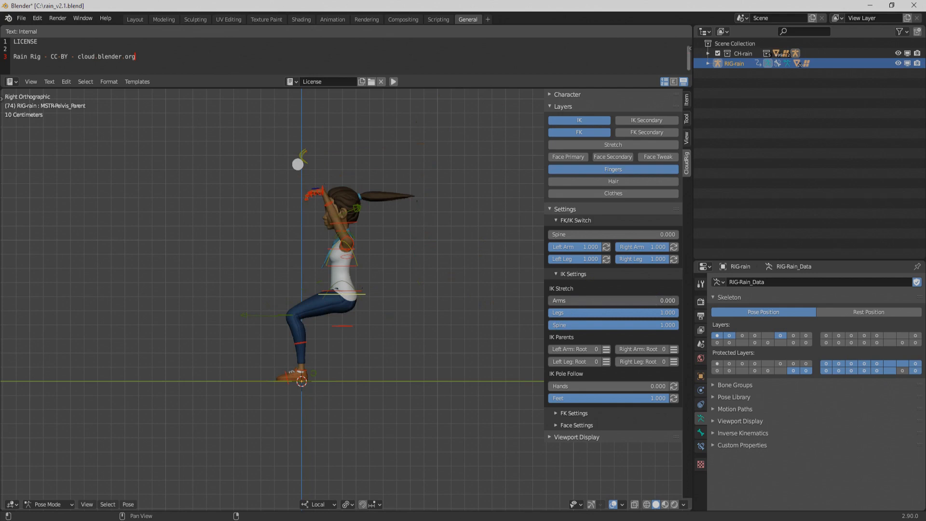
right_click(548, 300)
left_click_drag(662, 310, 533, 262)
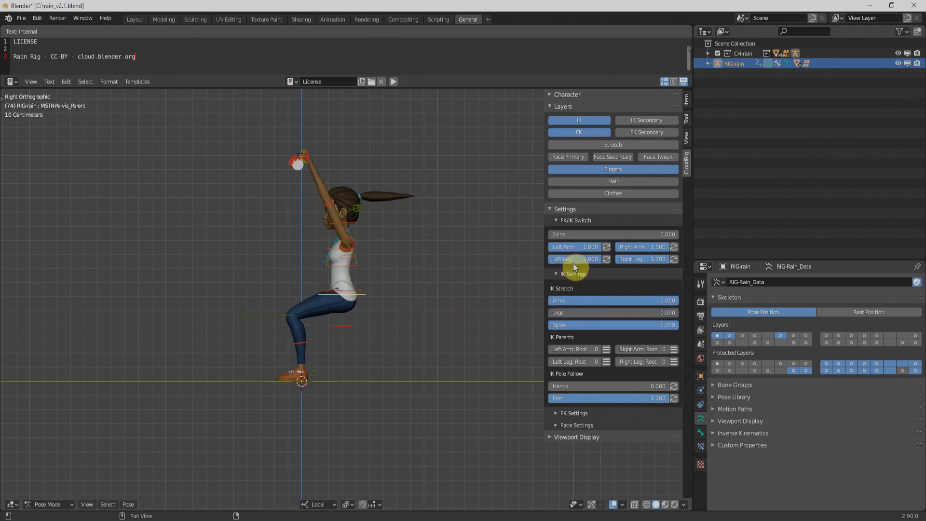
- Switch both legs to FK by setting their FK/IK values to 0.000, and move the pelvis control forward and down
left_click_drag(588, 259, 548, 259)
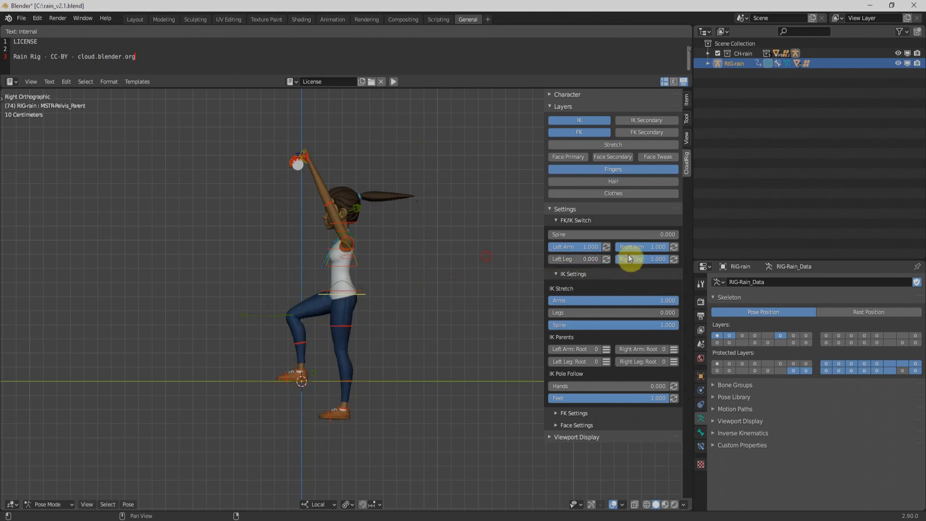
left_click_drag(657, 259, 620, 259)
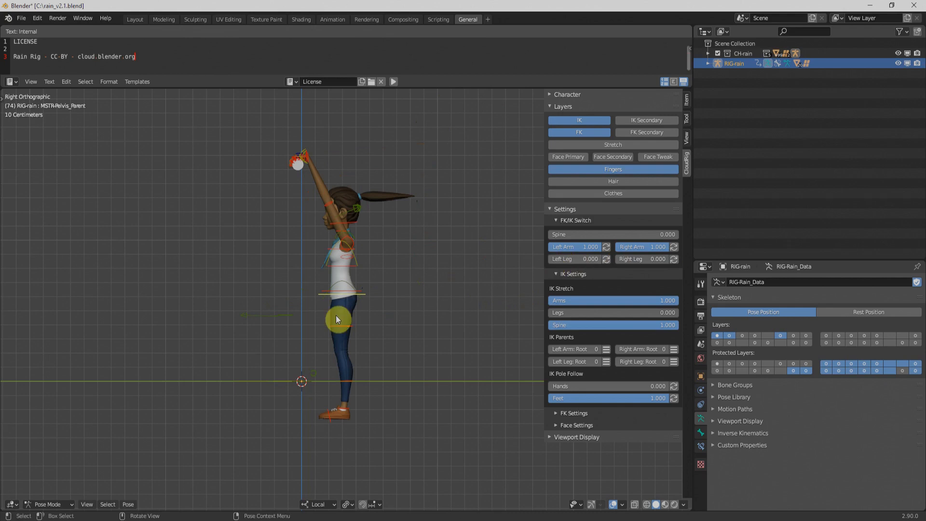
key("g")
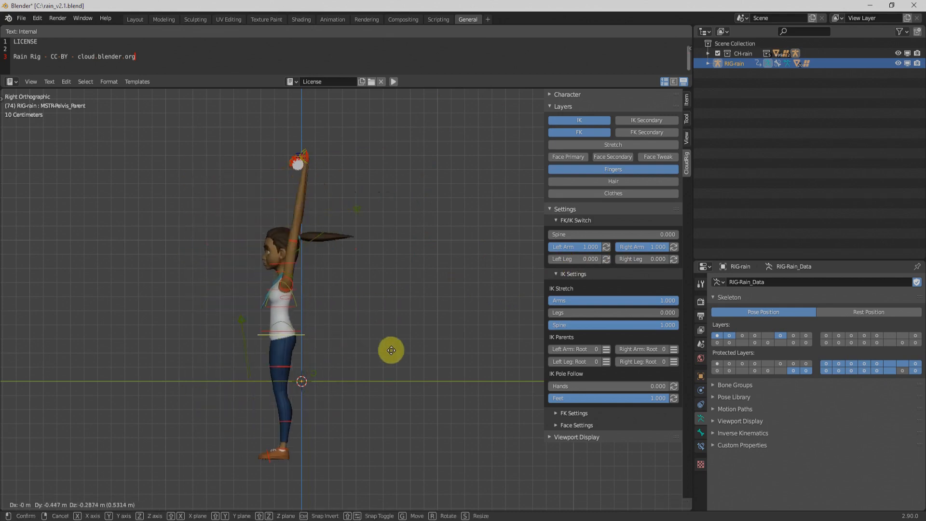